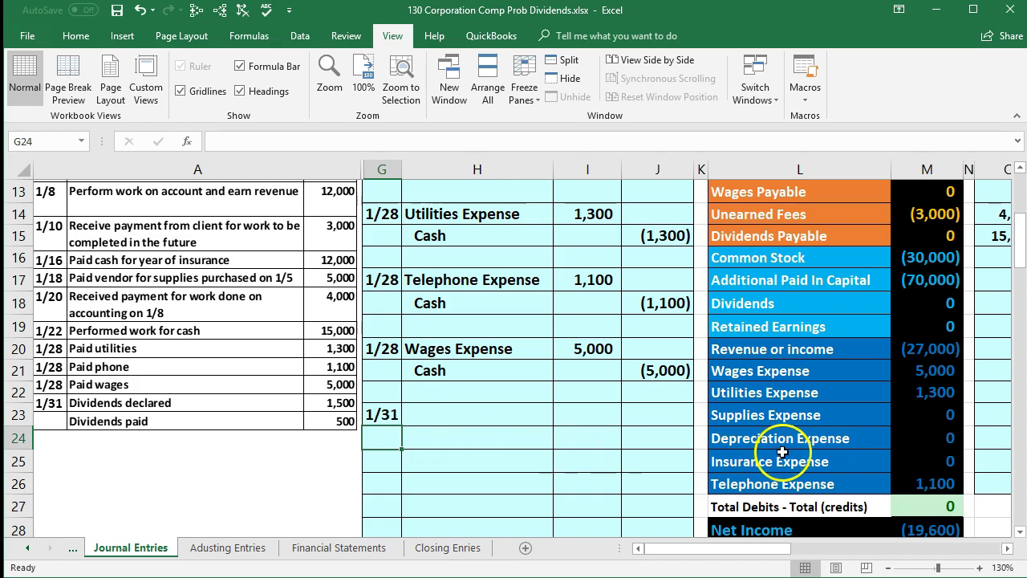
# Step: Examine the trial balance accounts and balances, including Dividends and Cash, to see which ones the dividend declaration affects
pyautogui.scroll(3, 727, 474)
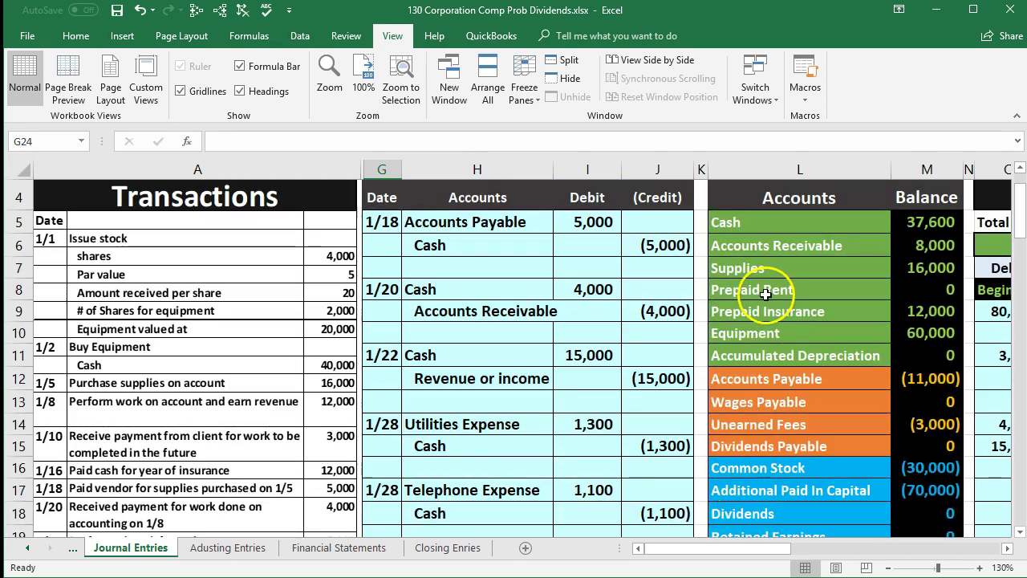
pyautogui.scroll(-3, 765, 305)
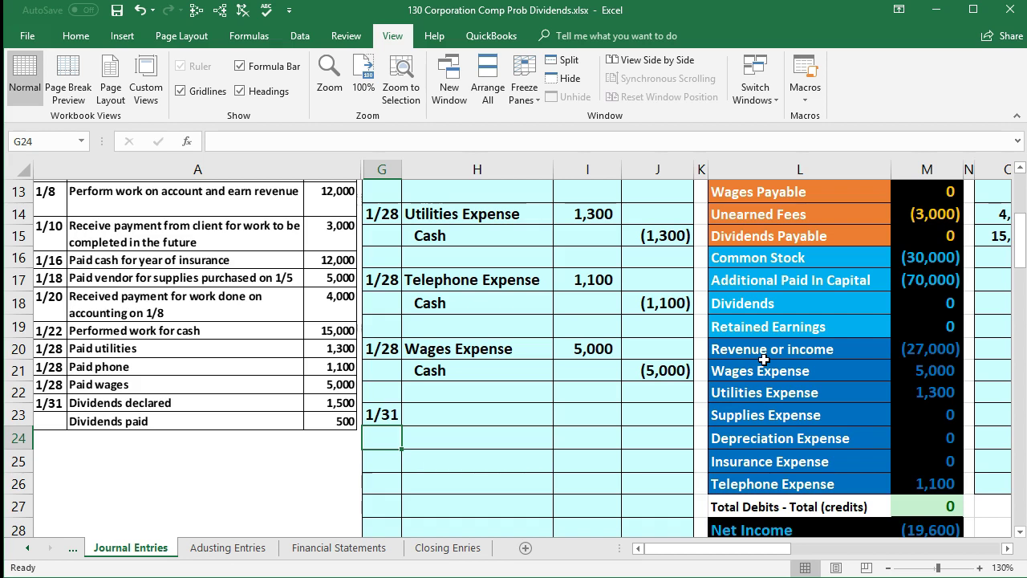
pyautogui.scroll(3, 763, 360)
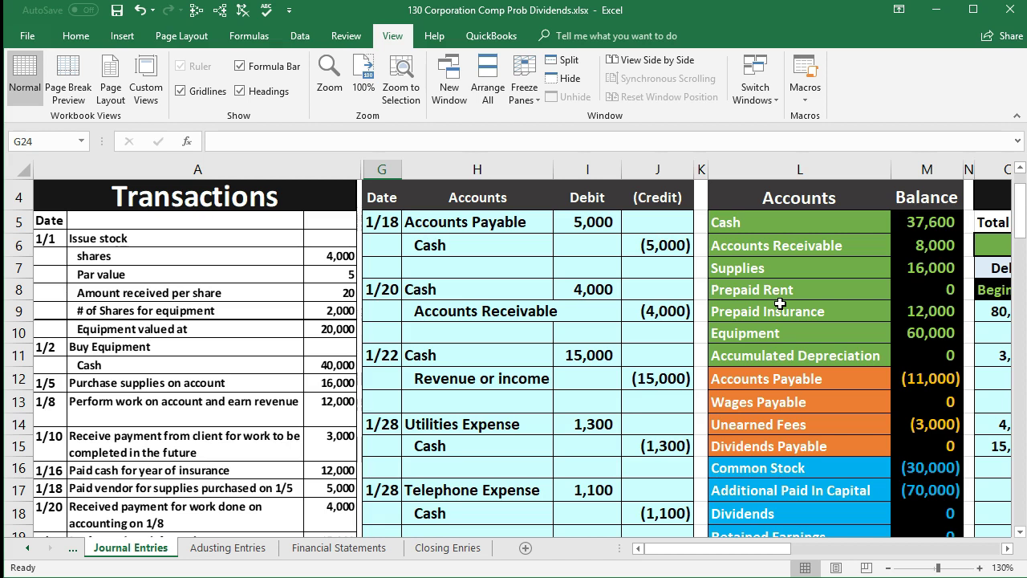
pyautogui.scroll(-1, 779, 303)
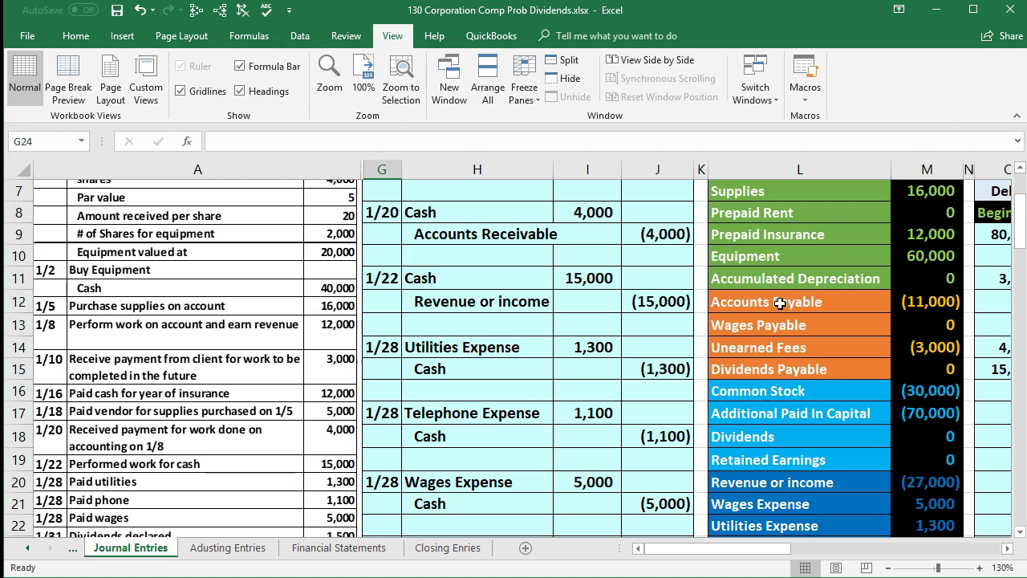
pyautogui.scroll(-1, 779, 304)
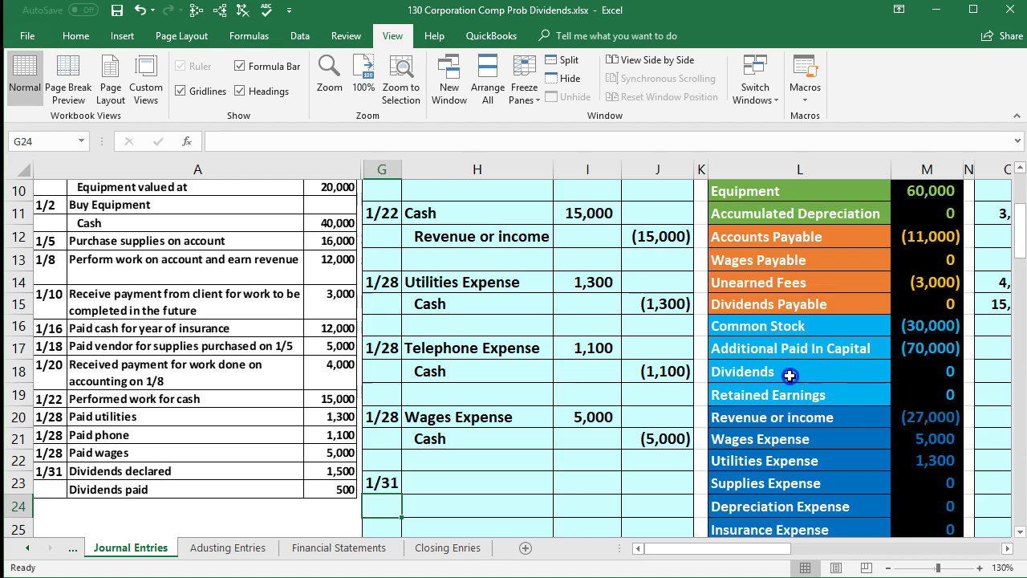
pyautogui.click(792, 372)
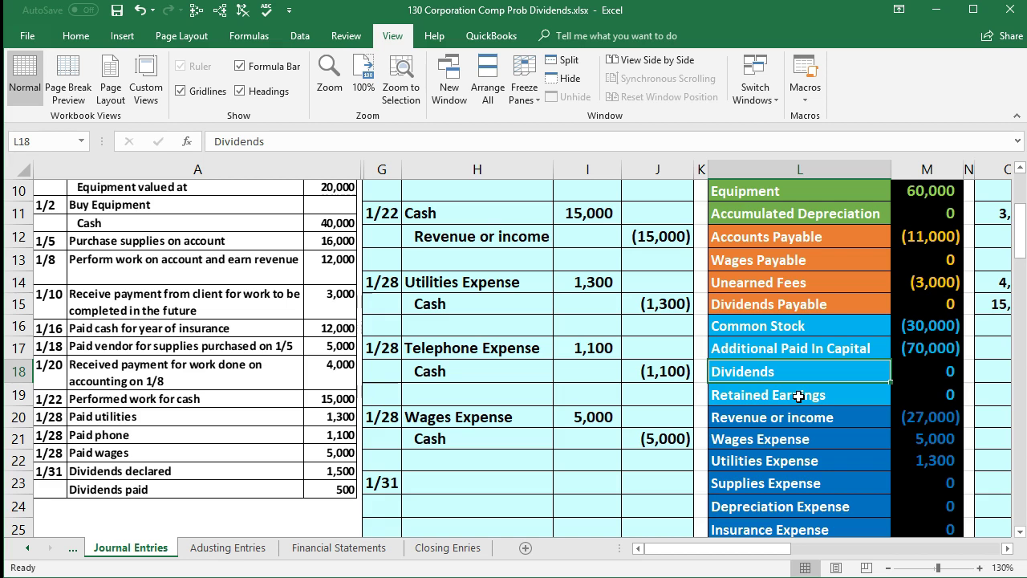
pyautogui.click(794, 382)
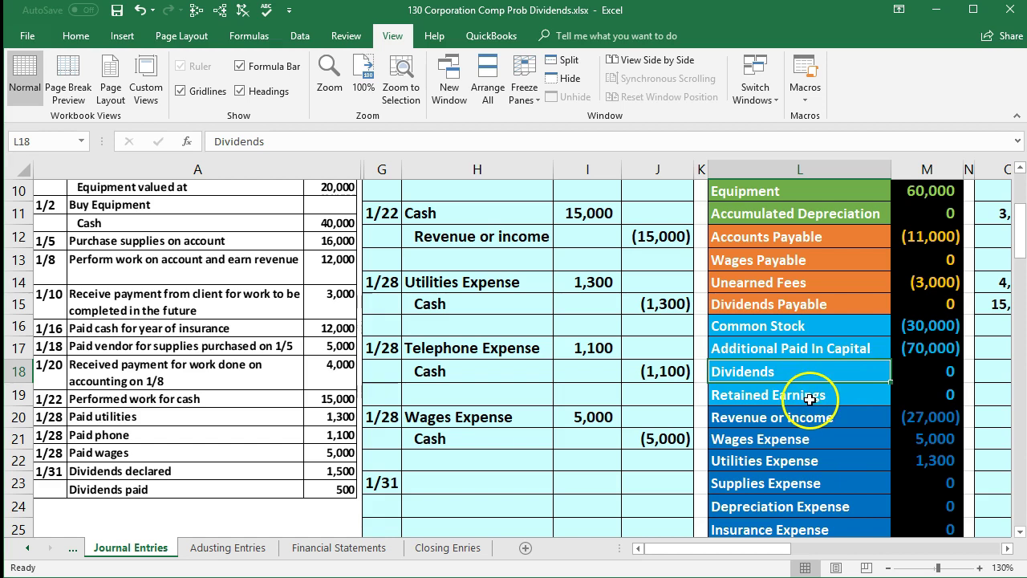
pyautogui.scroll(2, 811, 399)
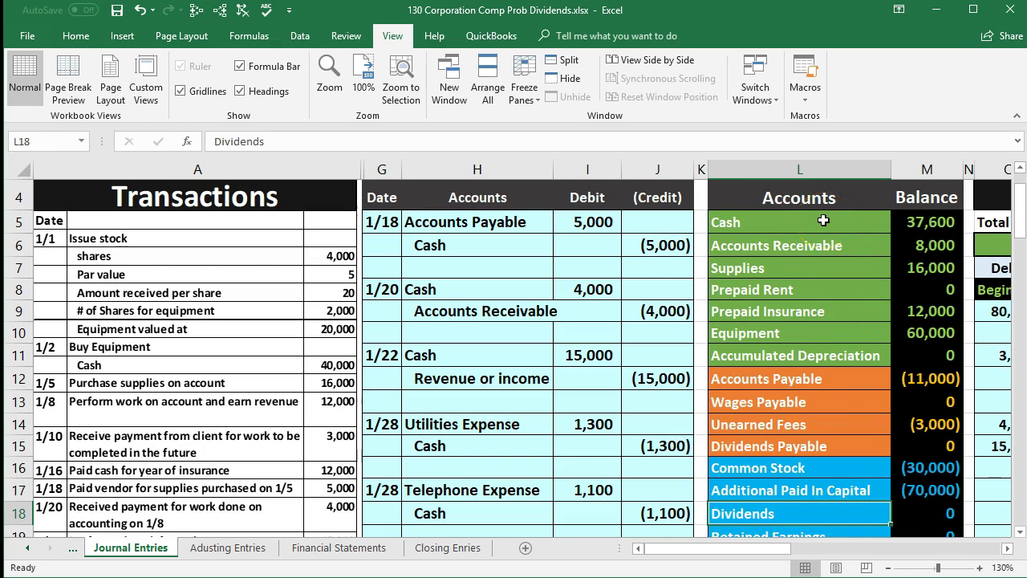
pyautogui.moveTo(823, 221); pyautogui.dragTo(907, 215)
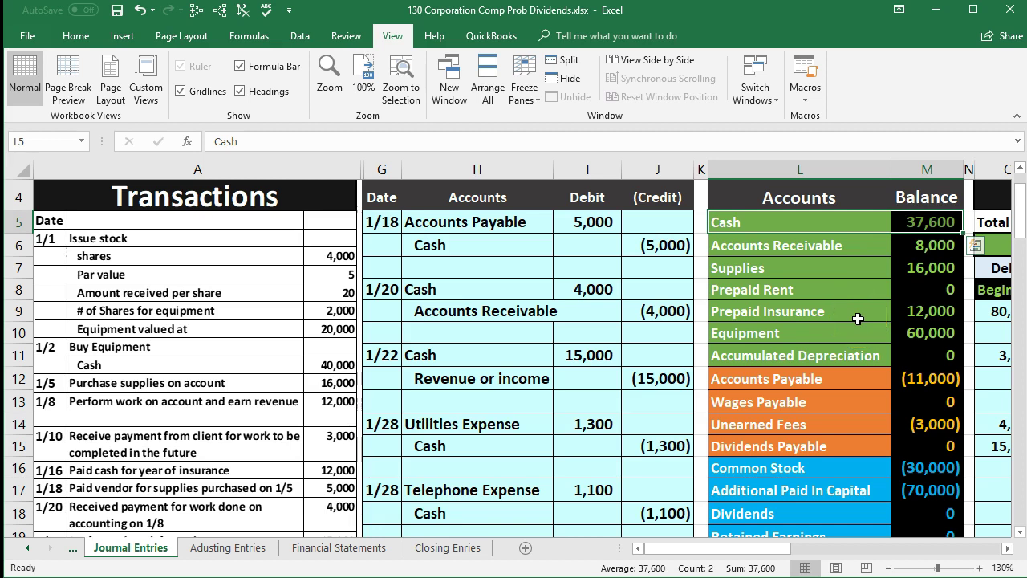
pyautogui.scroll(-1, 858, 319)
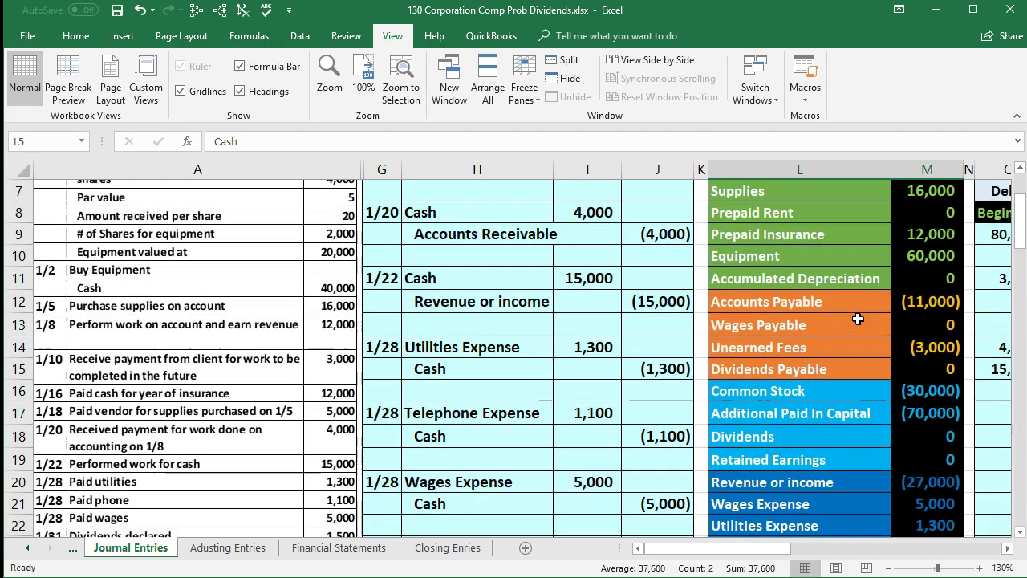
# Step: Copy the Dividends Payable account name from L15 into H24 of the 1/31 journal entry, pasting values only
pyautogui.click(854, 369)
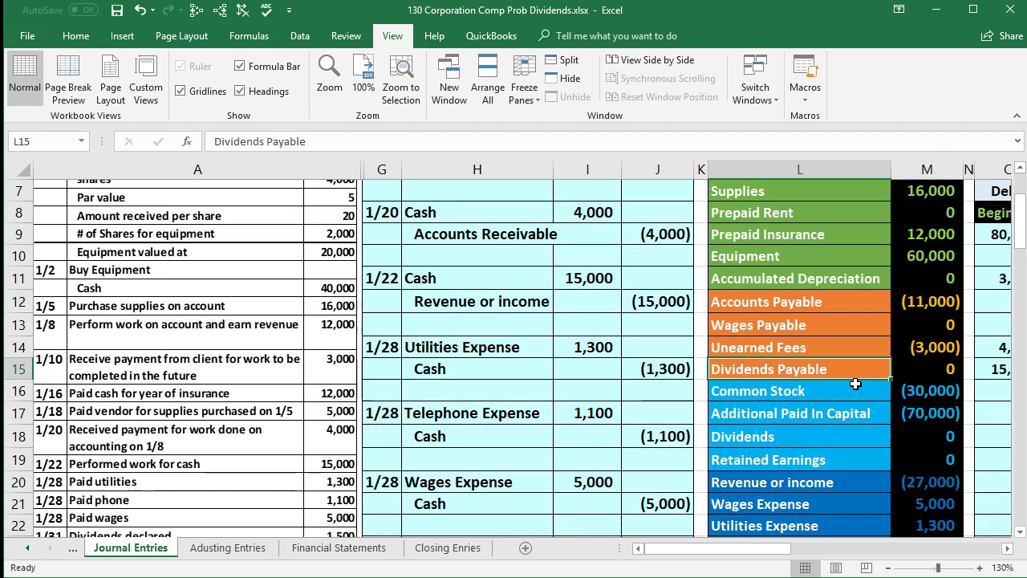
pyautogui.scroll(-1, 855, 384)
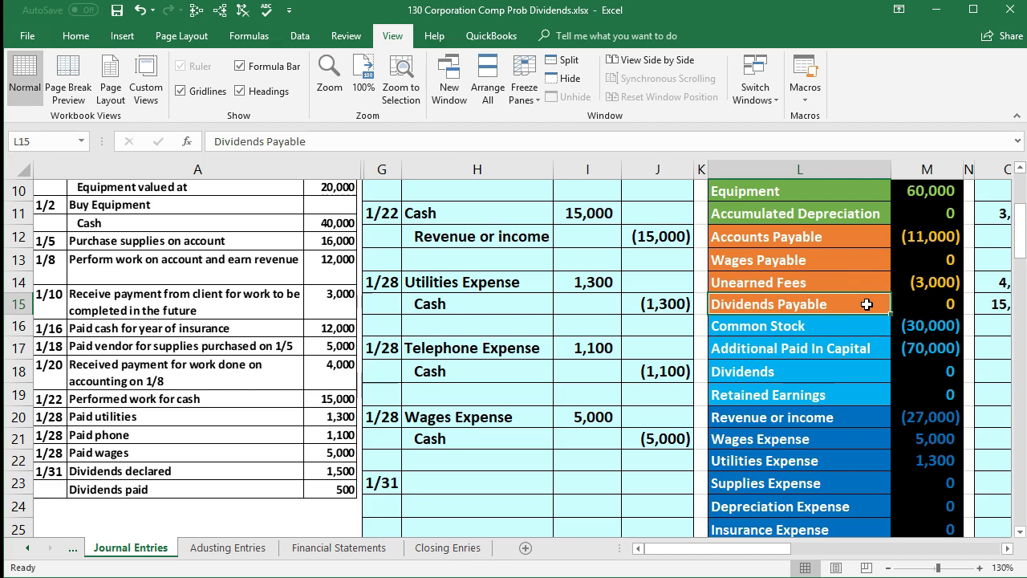
pyautogui.rightClick(867, 304)
pyautogui.click(843, 328)
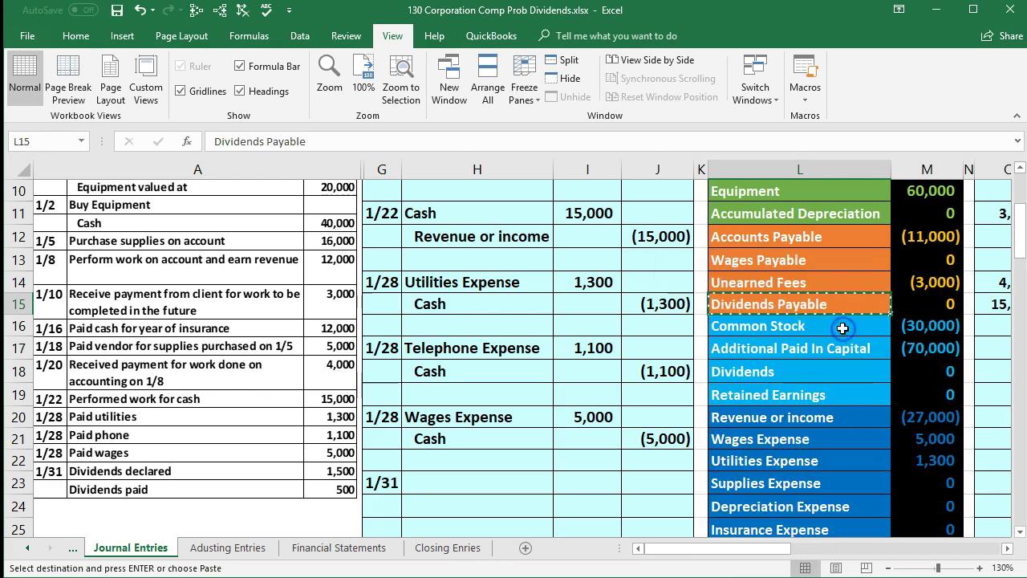
pyautogui.moveTo(927, 236); pyautogui.dragTo(917, 302)
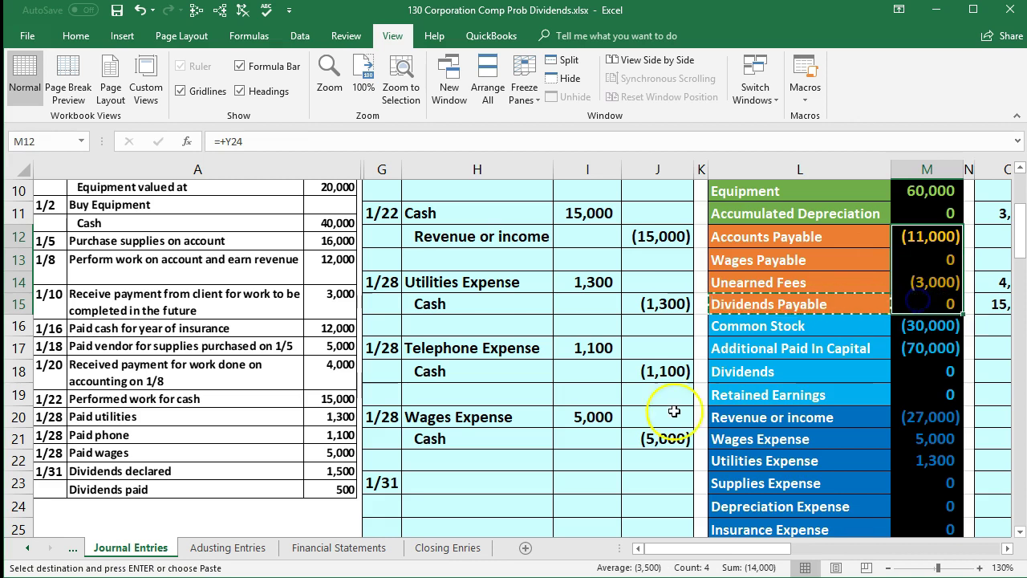
pyautogui.click(420, 505)
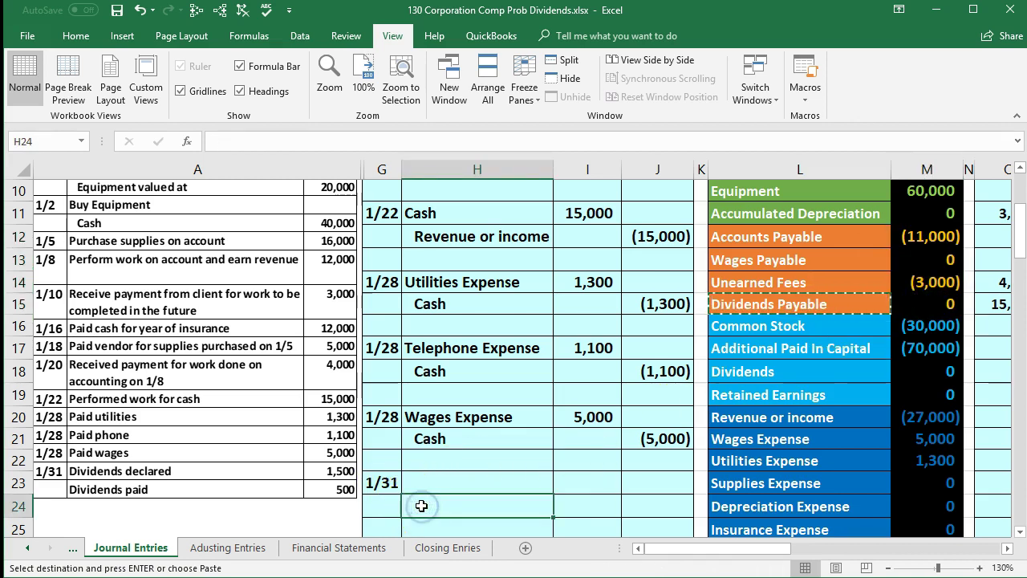
pyautogui.rightClick(421, 506)
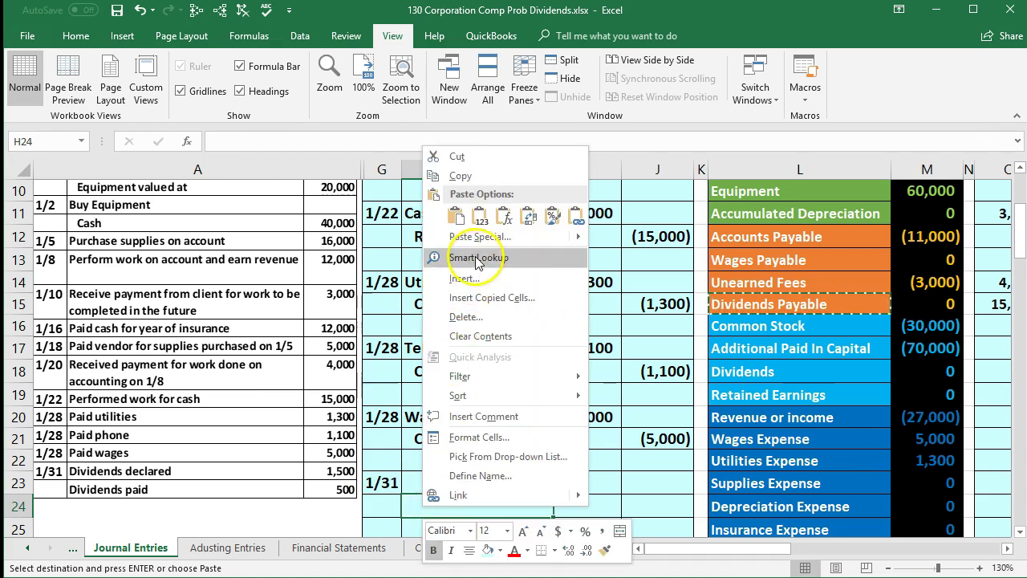
pyautogui.click(480, 215)
pyautogui.scroll(-1, 585, 378)
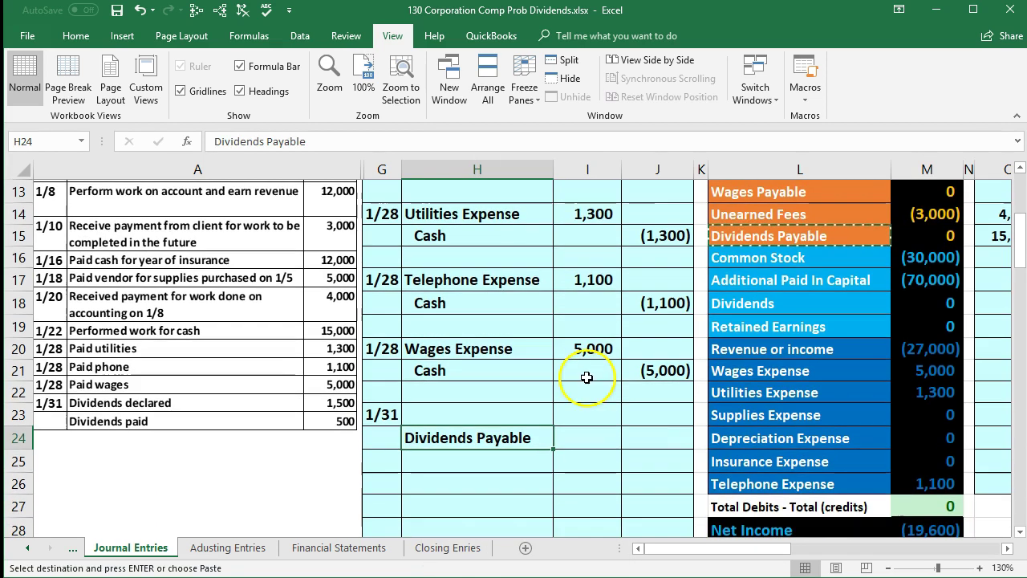
pyautogui.click(667, 437)
pyautogui.write('-15000')
pyautogui.press('Return')
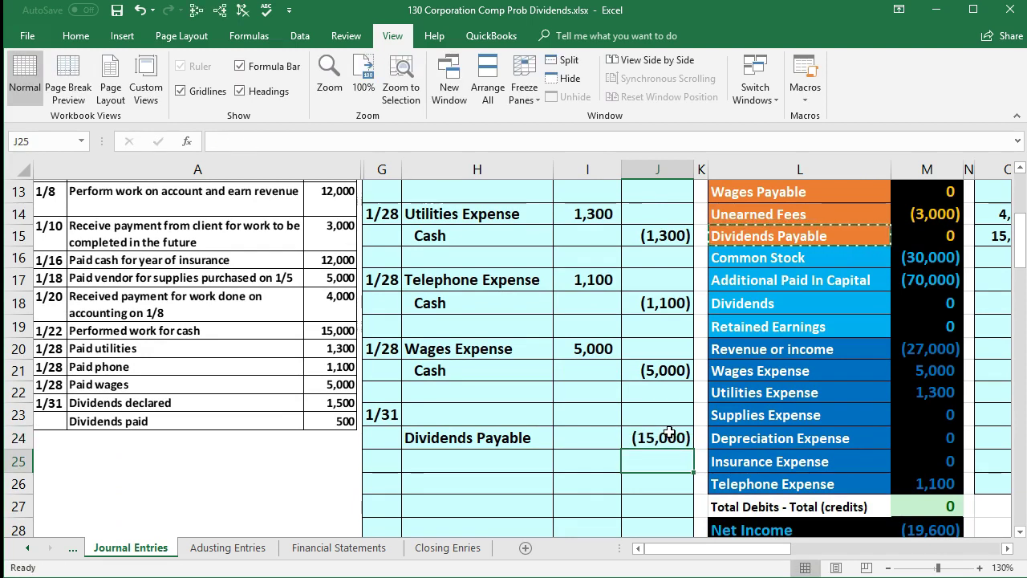
# Step: Set the Dividends Payable credit in J24 to -1500
pyautogui.click(639, 440)
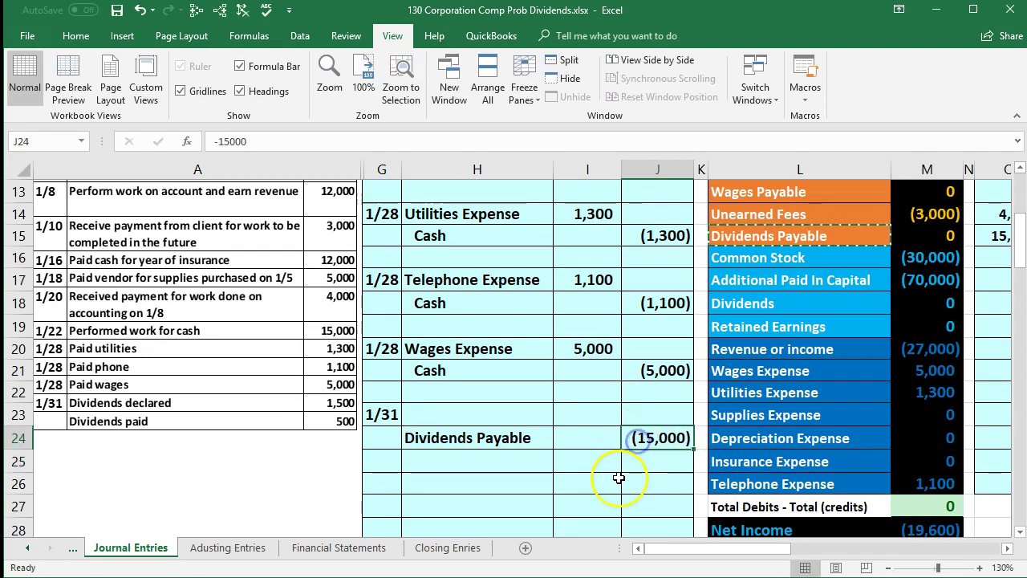
pyautogui.write('-1500')
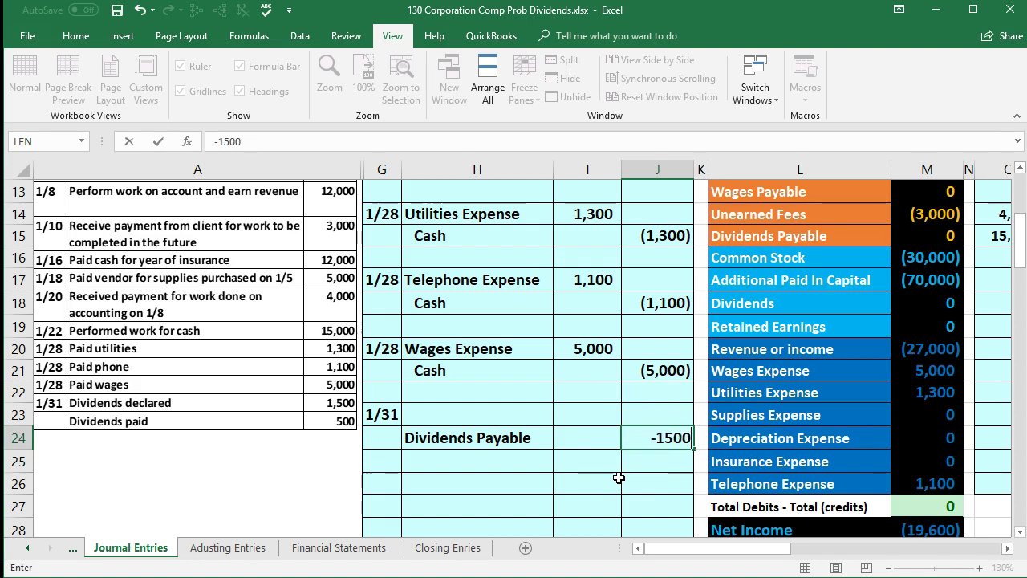
pyautogui.press('Return')
# Step: Enter the formula =-J24 in I23 as the debit amount of the 1/31 entry
pyautogui.press('Left')
pyautogui.press('Up')
pyautogui.press('Up')
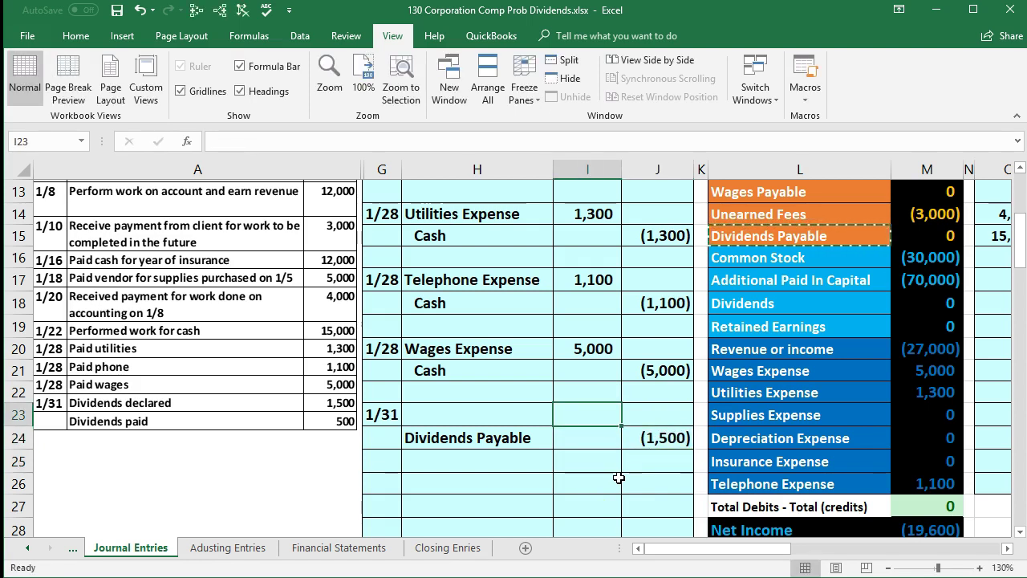
pyautogui.write('-')
pyautogui.press('Right')
pyautogui.press('Down')
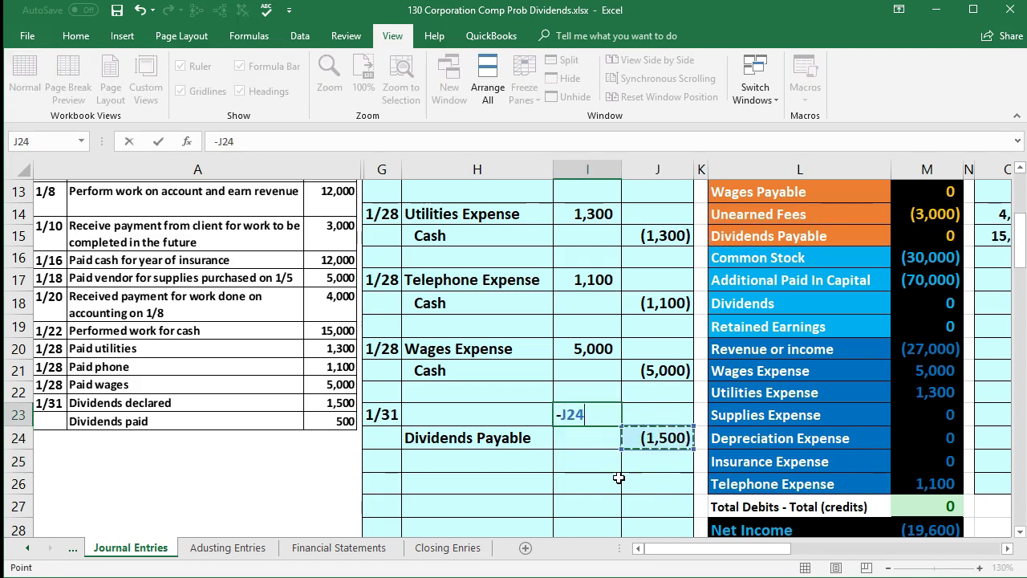
pyautogui.press('Return')
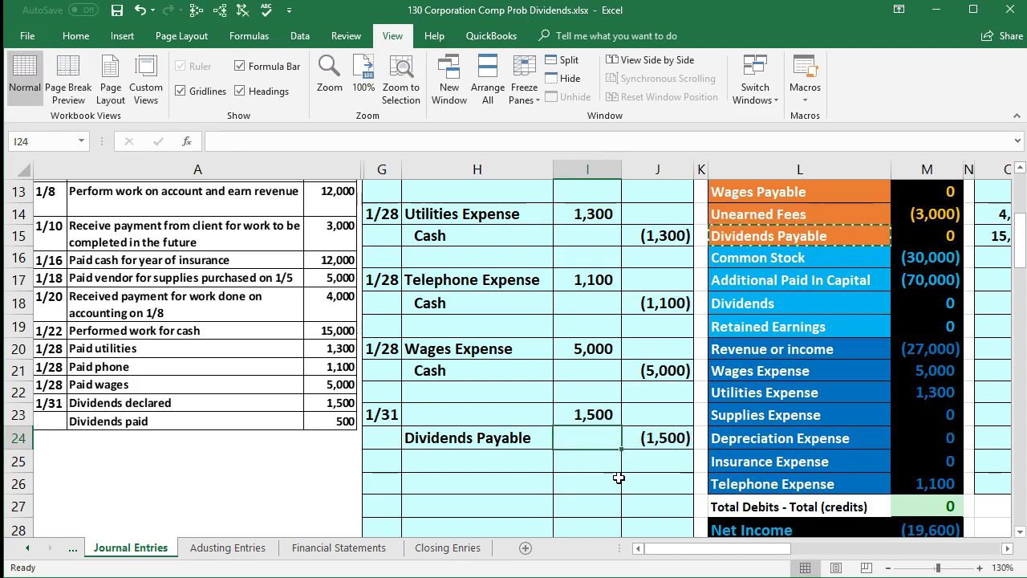
pyautogui.click(598, 423)
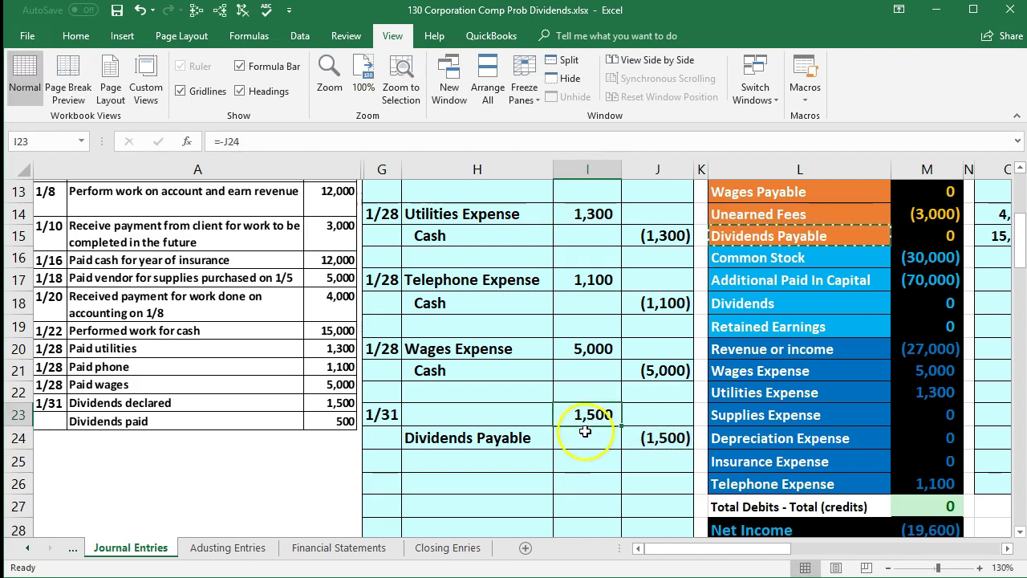
# Step: Indent the Dividends Payable account name in H24 by one level
pyautogui.click(515, 441)
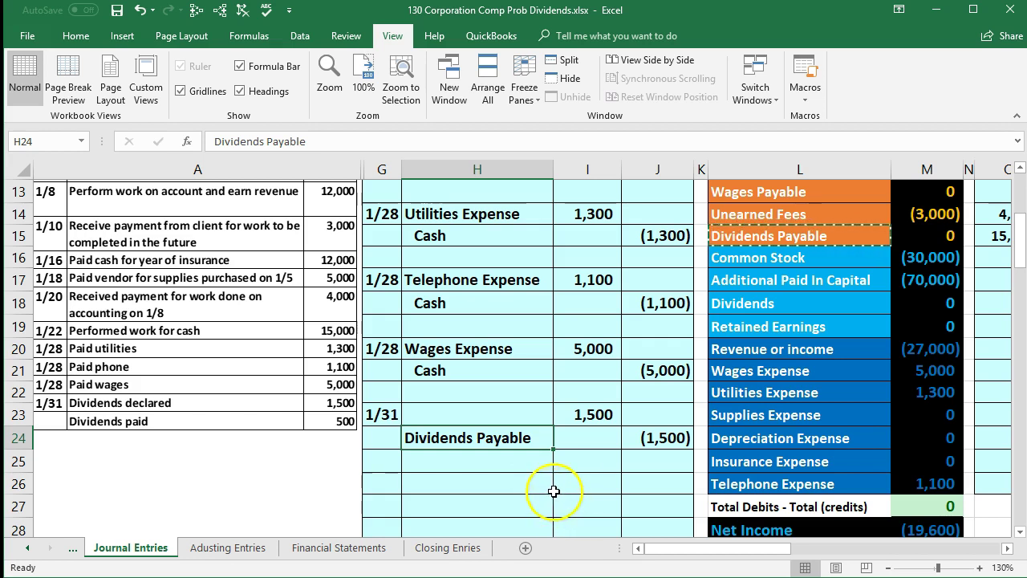
pyautogui.click(78, 36)
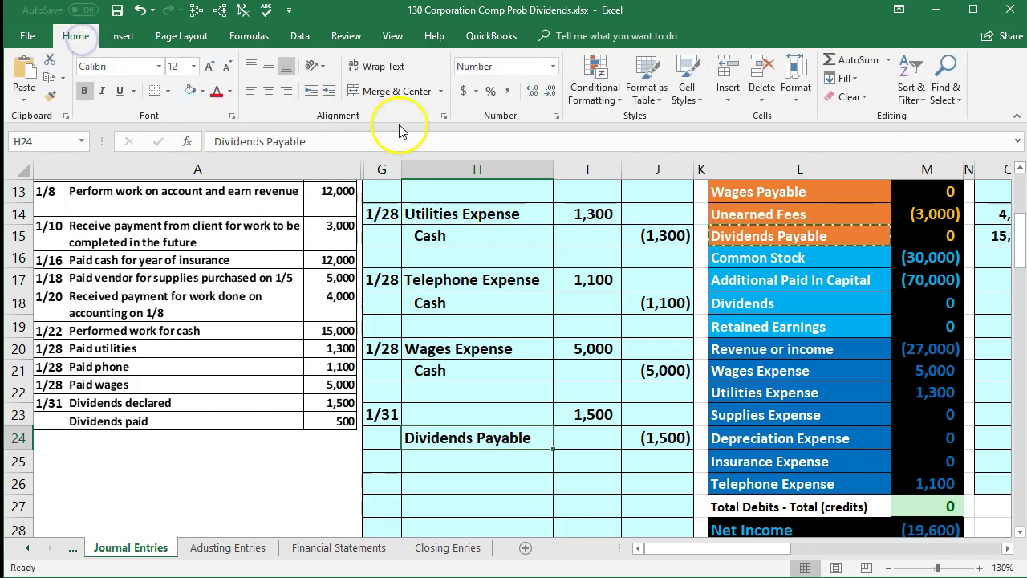
pyautogui.click(329, 92)
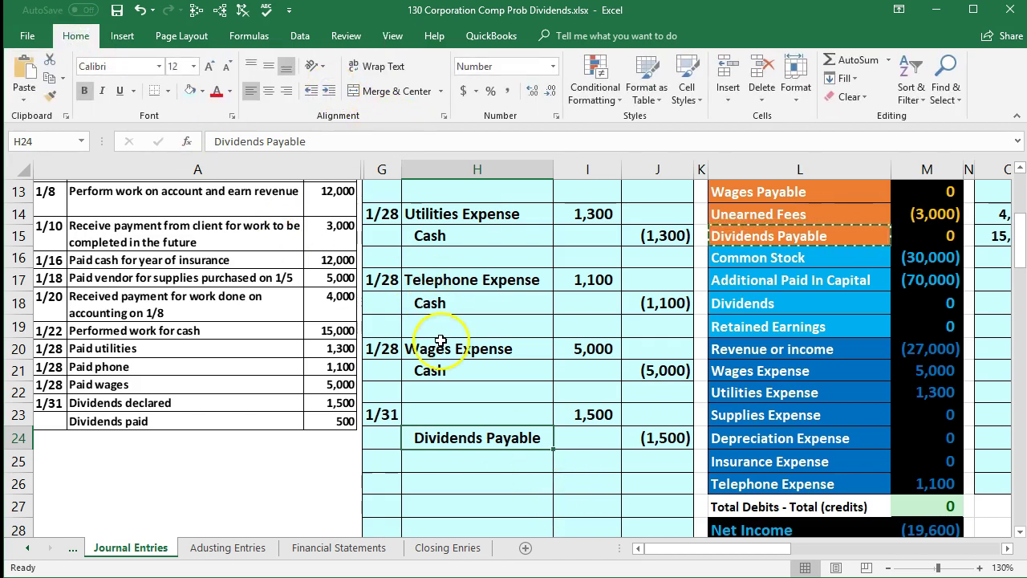
# Step: Copy the Dividends account name from L18 into H23 of the 1/31 journal entry, pasting values only
pyautogui.click(431, 410)
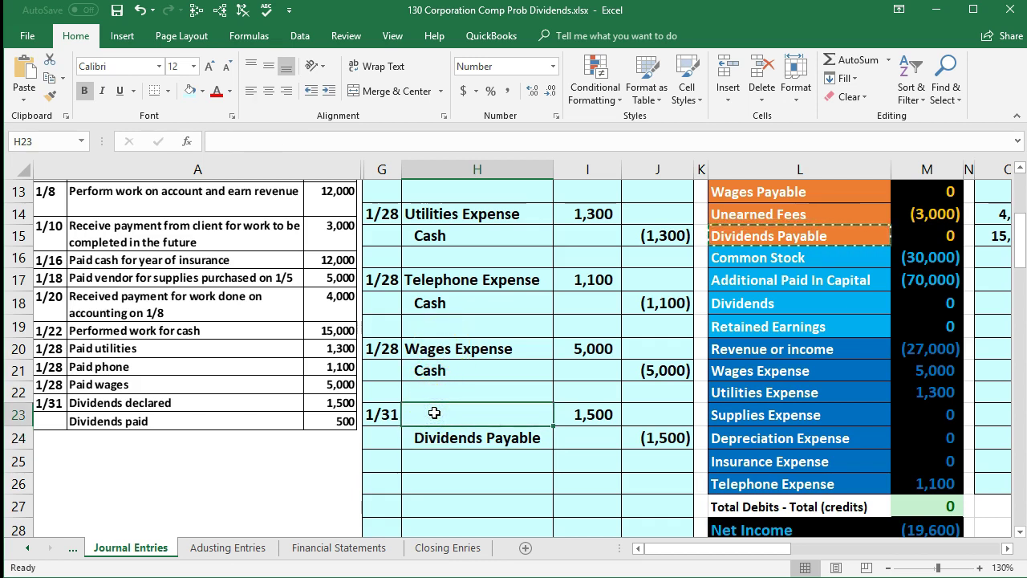
pyautogui.click(719, 305)
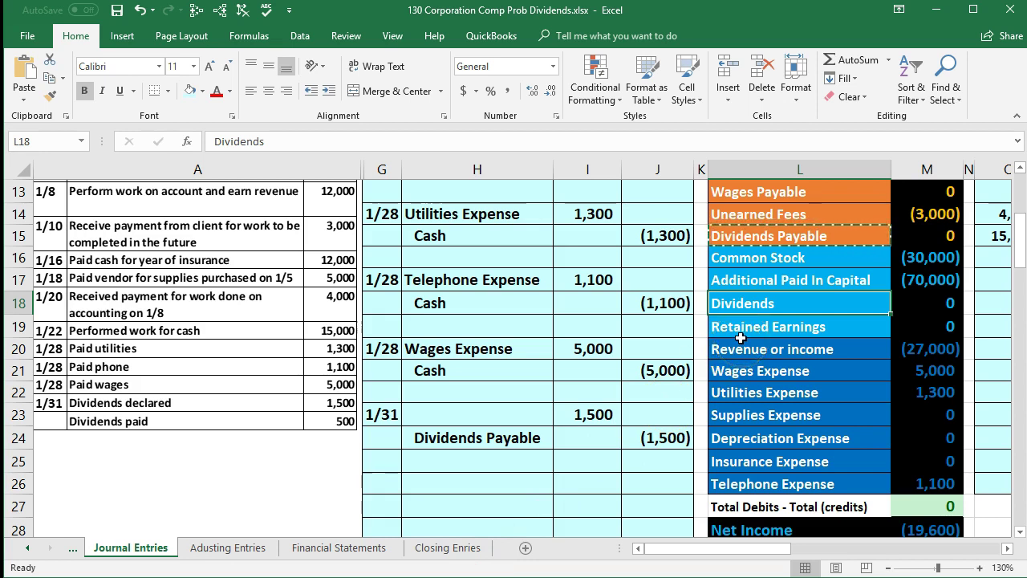
pyautogui.click(840, 303)
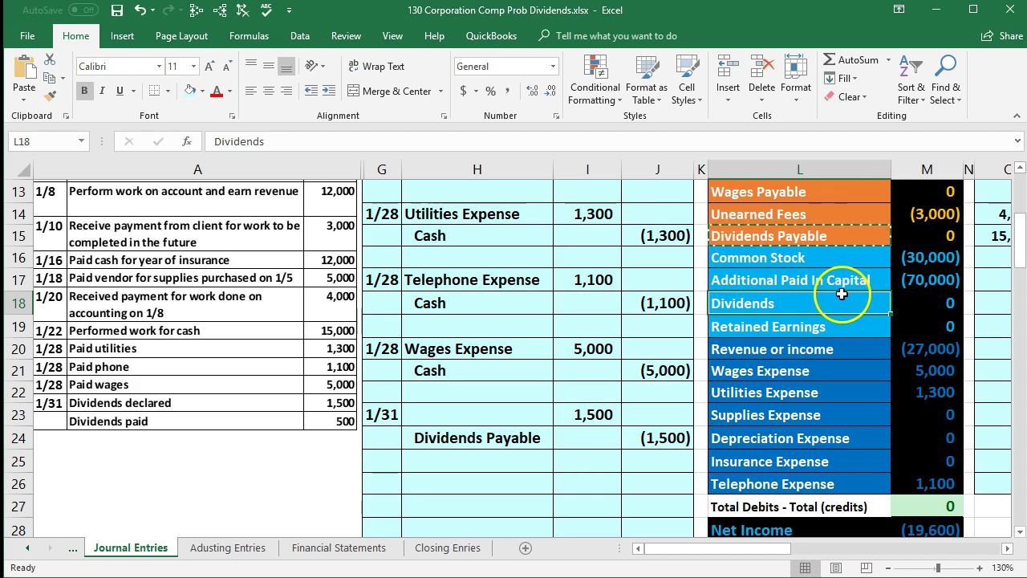
pyautogui.click(791, 299)
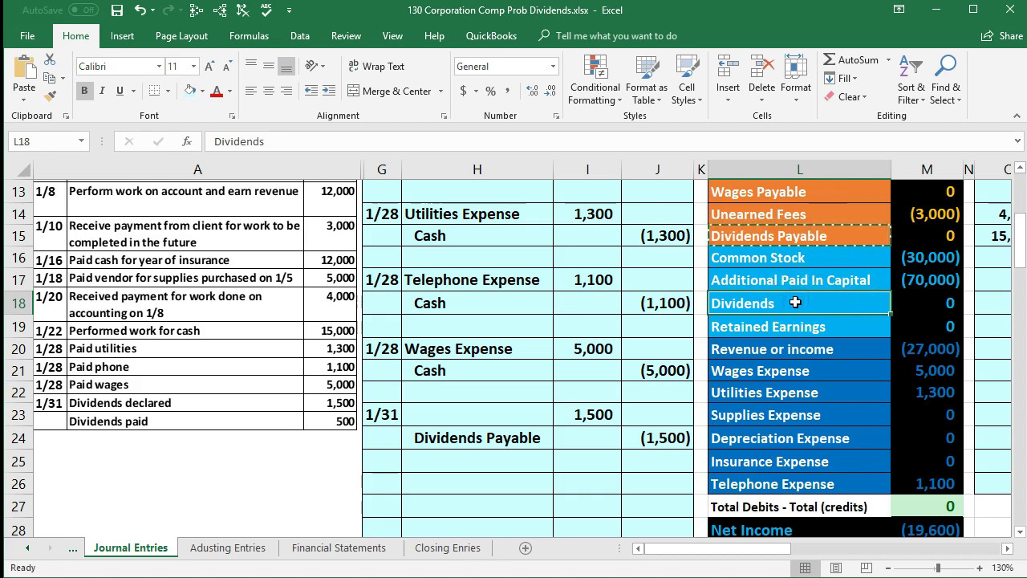
pyautogui.click(782, 301)
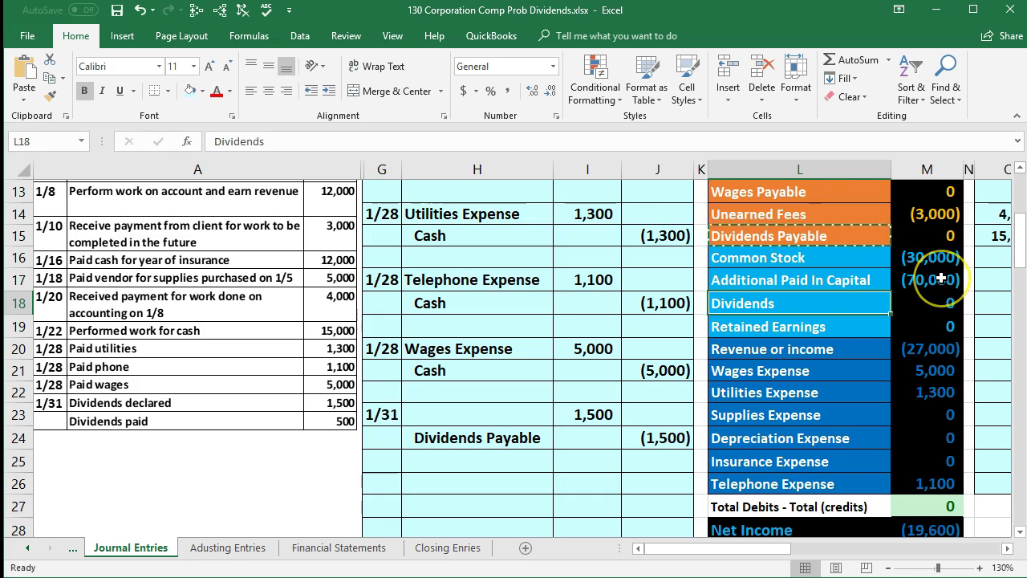
pyautogui.rightClick(785, 301)
pyautogui.click(880, 325)
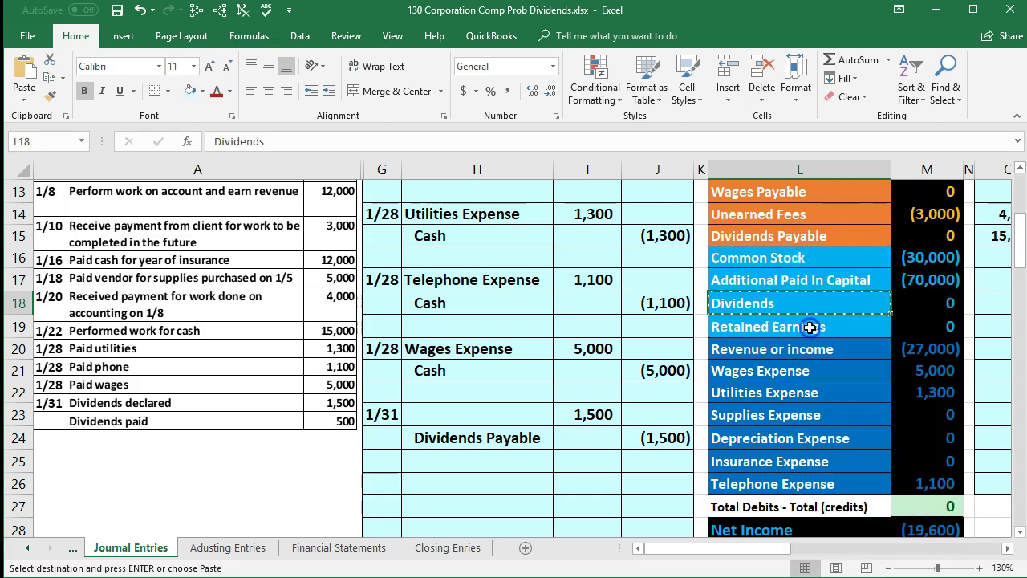
pyautogui.click(484, 409)
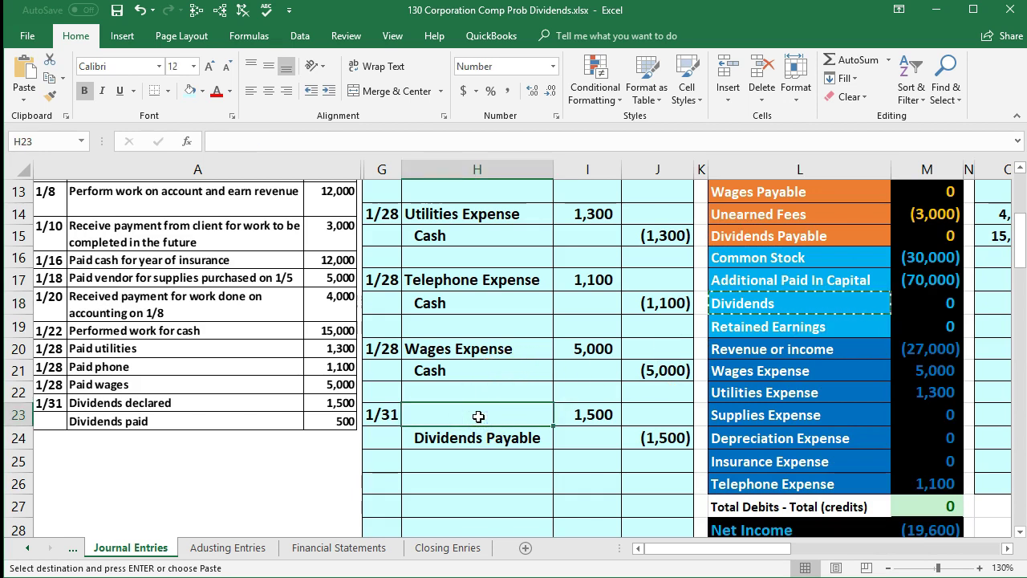
pyautogui.rightClick(479, 416)
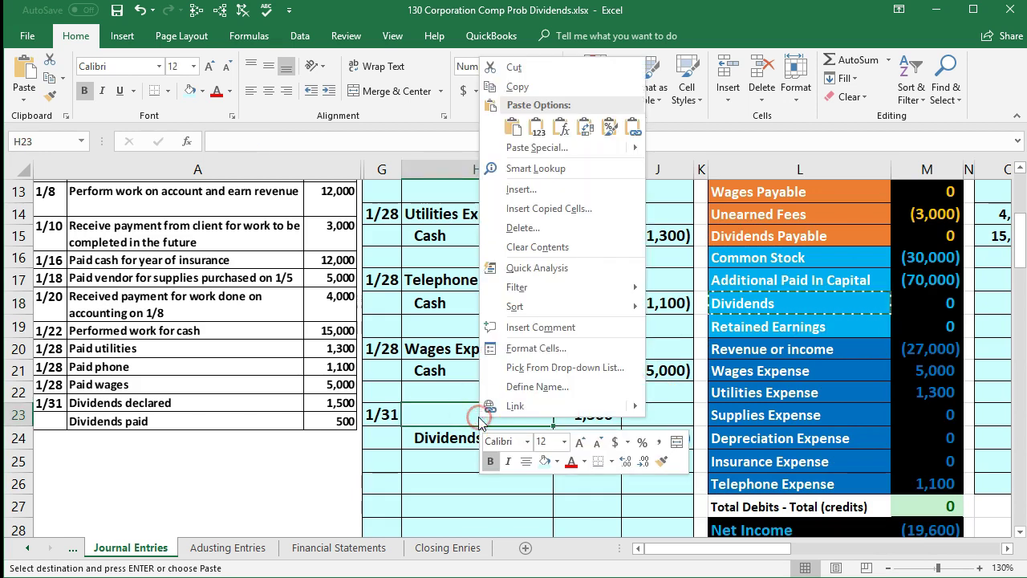
pyautogui.click(535, 133)
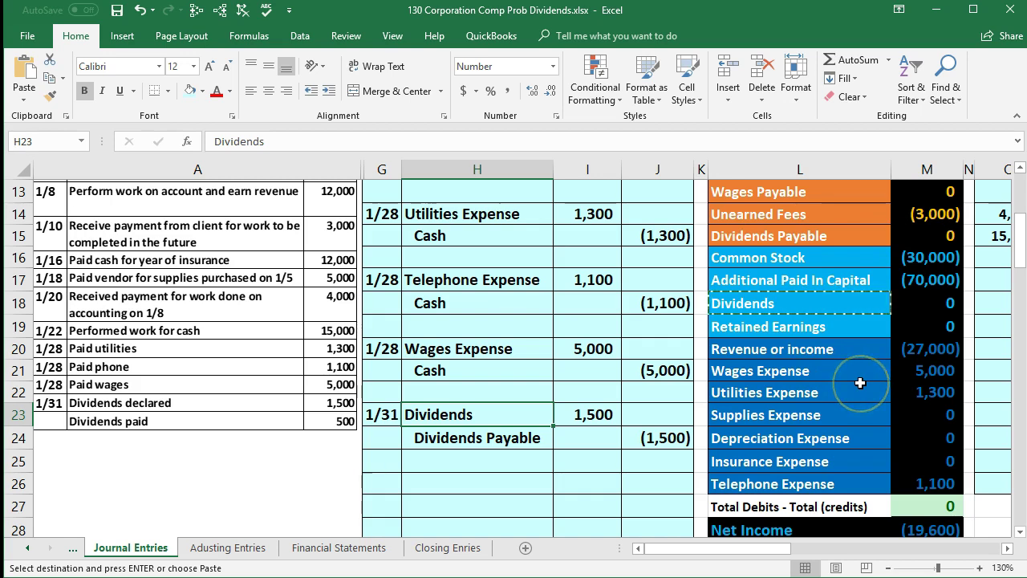
# Step: Compare the 1/31 Dividends debit in H23:I23 with the Dividends line of the trial balance in L18:M18
pyautogui.scroll(3, 853, 217)
pyautogui.scroll(-1, 858, 233)
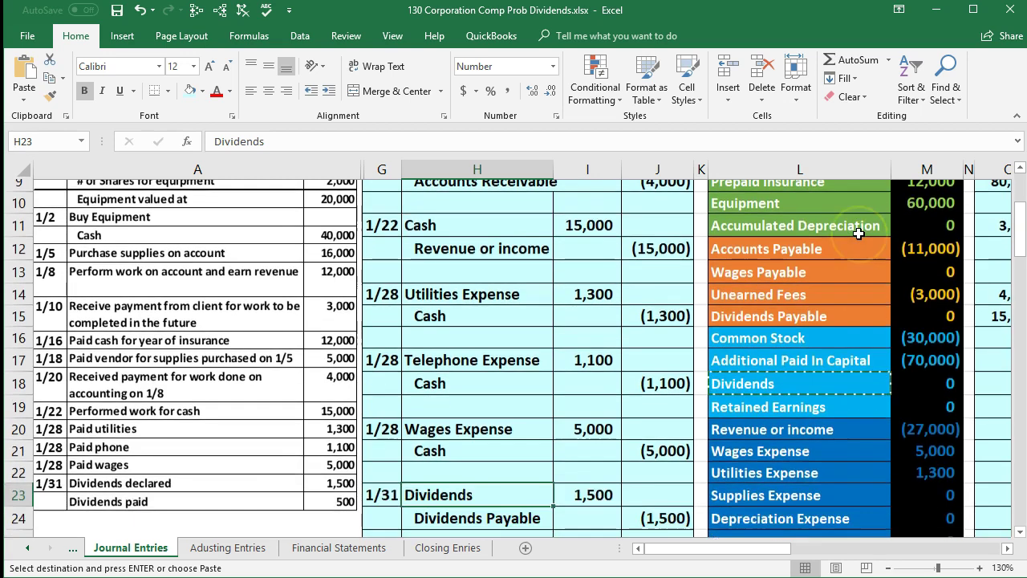
pyautogui.scroll(-1, 858, 233)
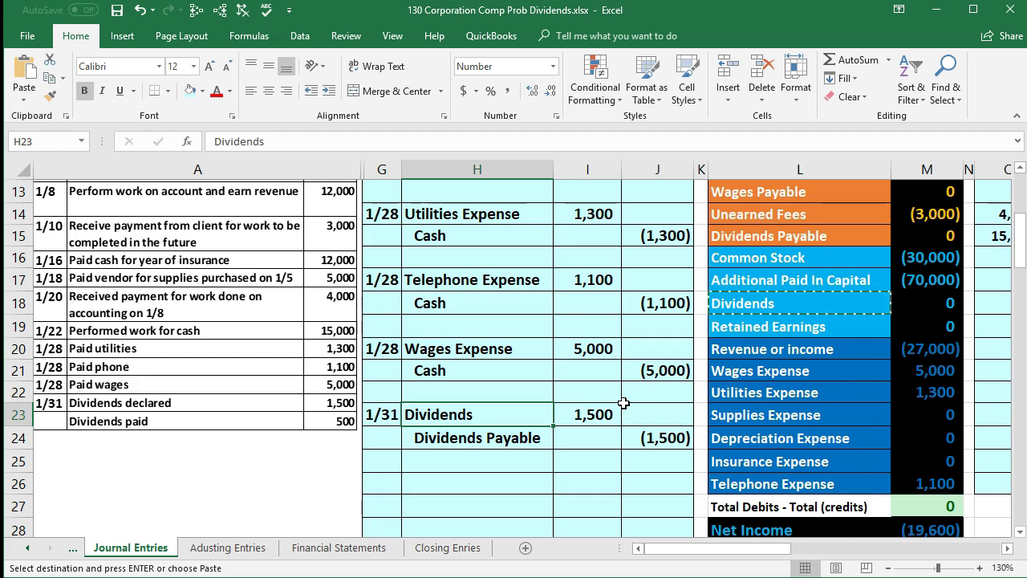
pyautogui.scroll(-1, 624, 402)
pyautogui.moveTo(470, 349); pyautogui.dragTo(579, 339)
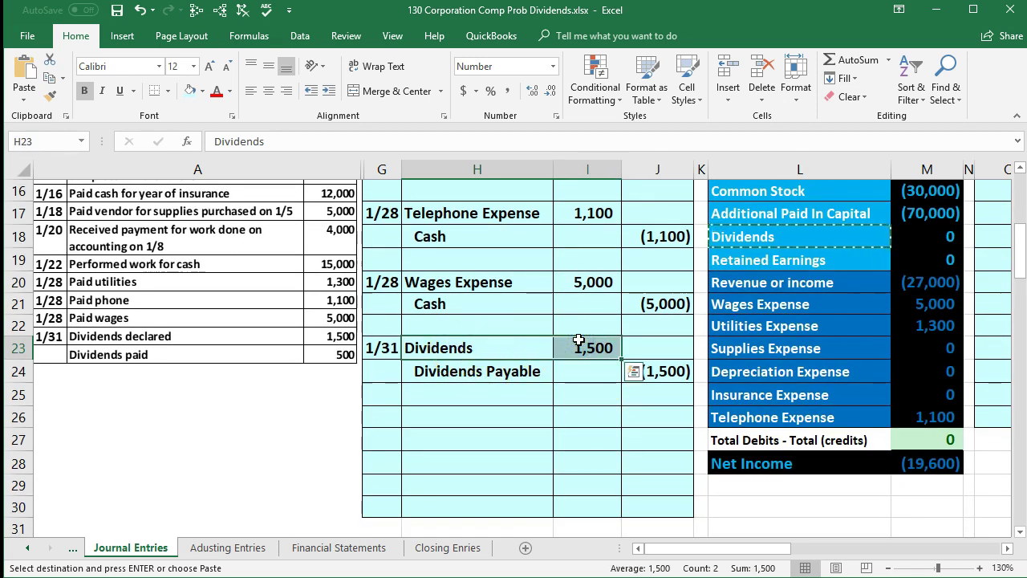
pyautogui.moveTo(751, 236); pyautogui.dragTo(911, 240)
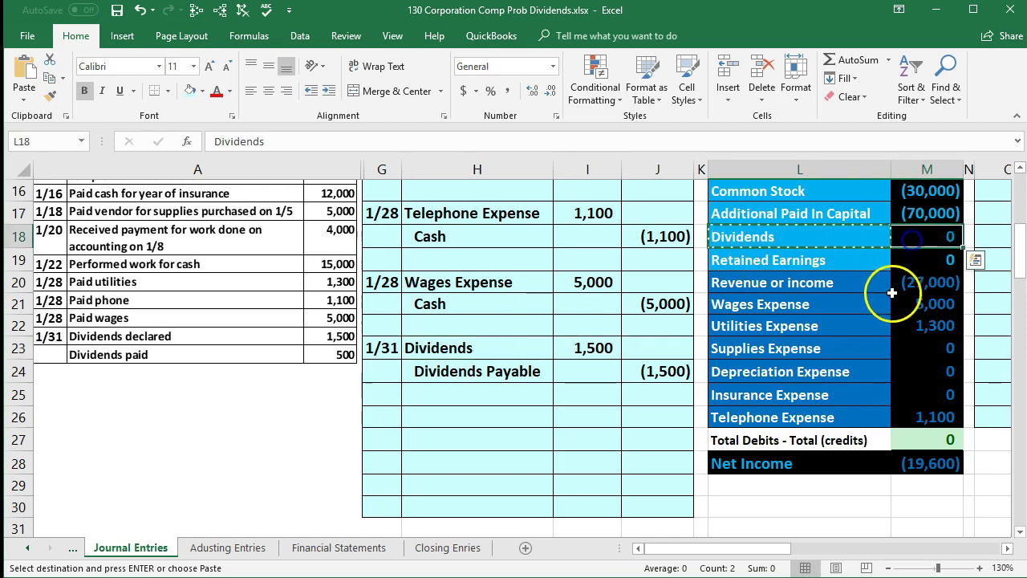
pyautogui.scroll(2, 892, 293)
pyautogui.scroll(-1, 892, 293)
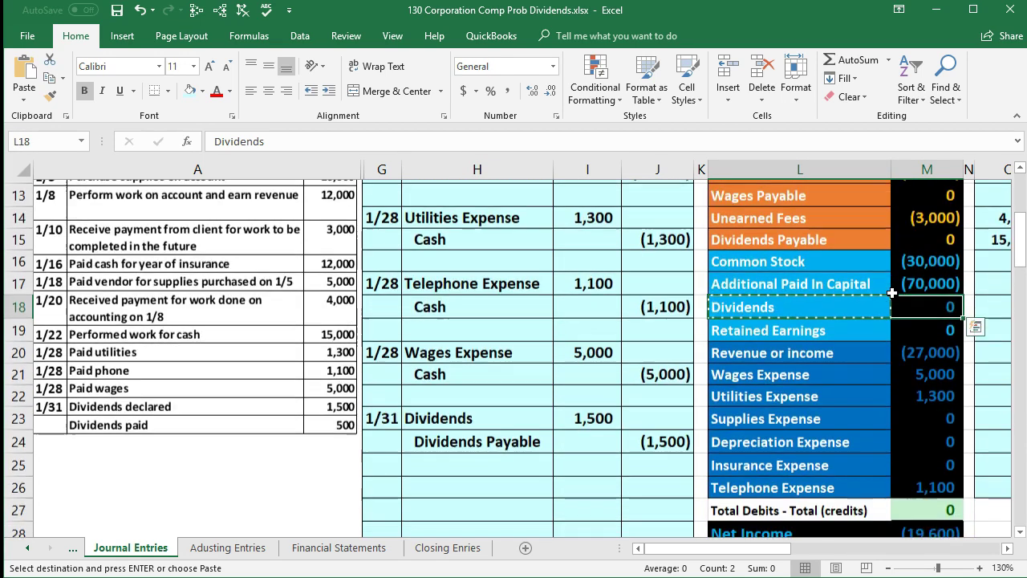
# Step: Post the Dividends debit to the ledger by entering the formula =I23 in AE21 of the Dividends account
pyautogui.click(856, 252)
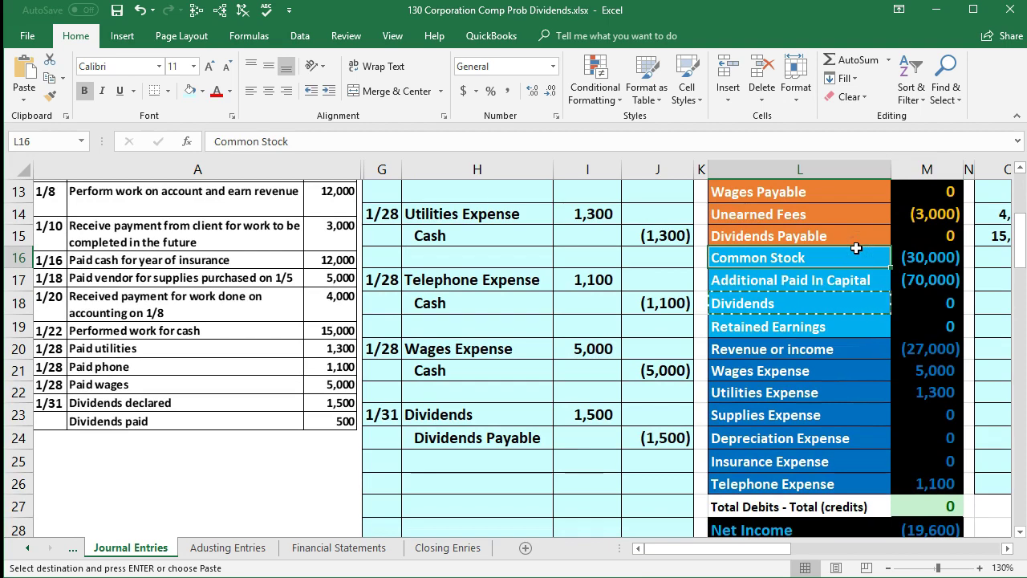
pyautogui.press('Right')
pyautogui.press('Right')
pyautogui.press('Right')
pyautogui.press('Right')
pyautogui.press('Right')
pyautogui.press('Right')
pyautogui.press('Right')
pyautogui.press('Right')
pyautogui.press('Right')
pyautogui.press('Right')
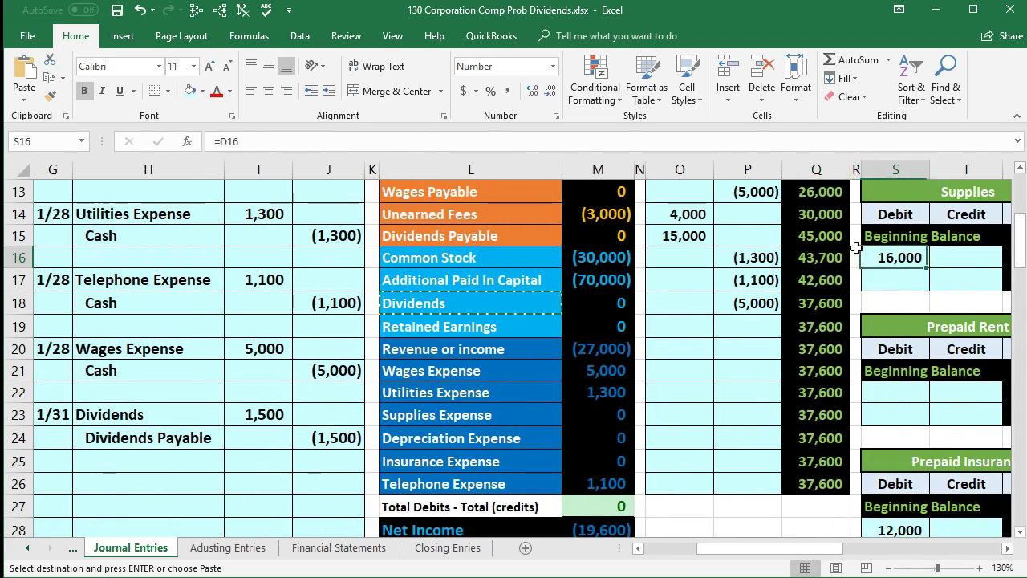
pyautogui.press('Right')
pyautogui.press('Right')
pyautogui.press('Right')
pyautogui.press('Right')
pyautogui.press('Right')
pyautogui.press('Right')
pyautogui.press('Right')
pyautogui.press('Right')
pyautogui.press('Right')
pyautogui.press('Right')
pyautogui.press('Right')
pyautogui.press('Right')
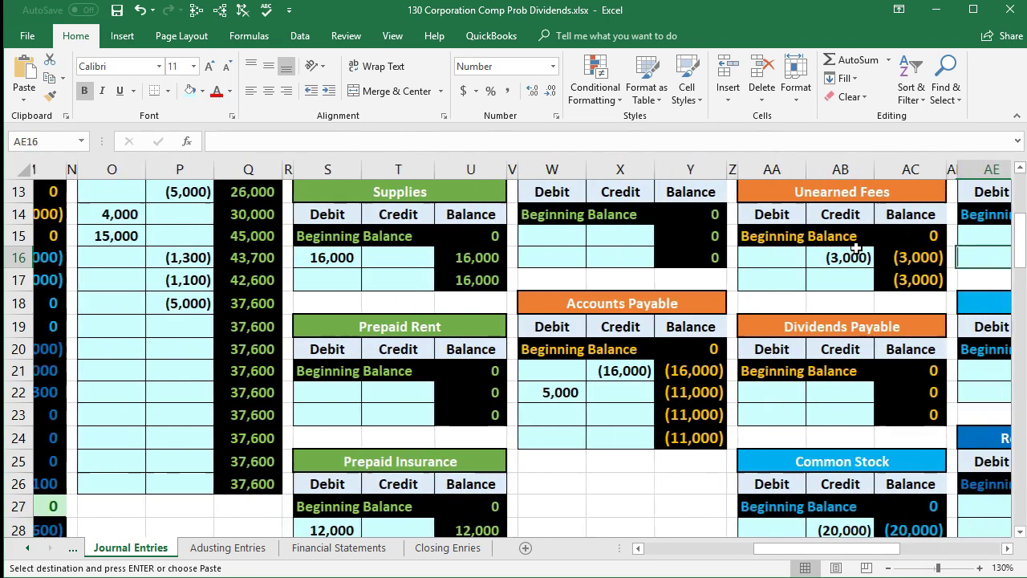
pyautogui.press('Right')
pyautogui.press('Right')
pyautogui.press('Right')
pyautogui.press('Right')
pyautogui.press('Right')
pyautogui.press('Right')
pyautogui.press('Right')
pyautogui.press('Right')
pyautogui.press('Right')
pyautogui.press('Right')
pyautogui.press('Right')
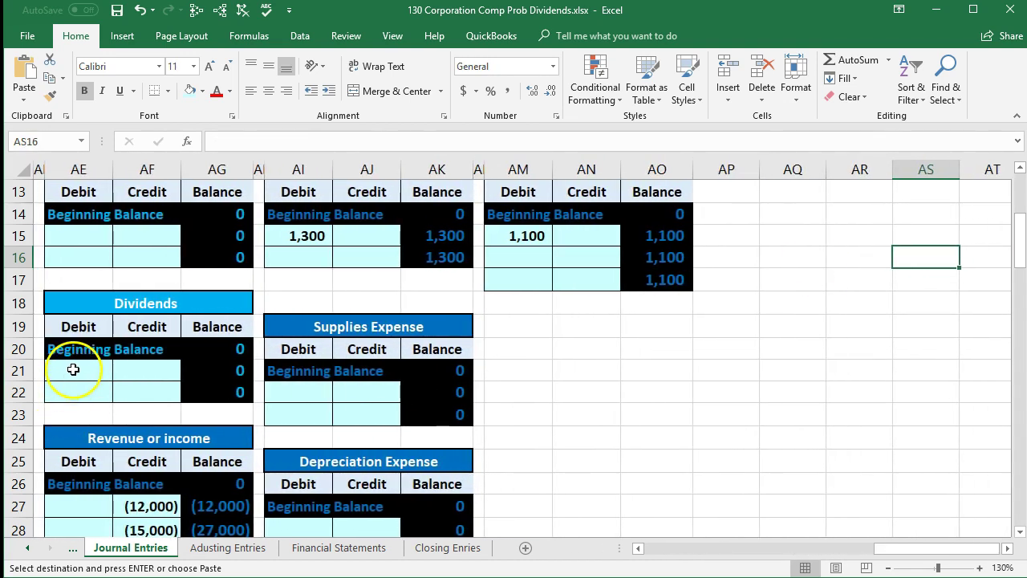
pyautogui.click(73, 370)
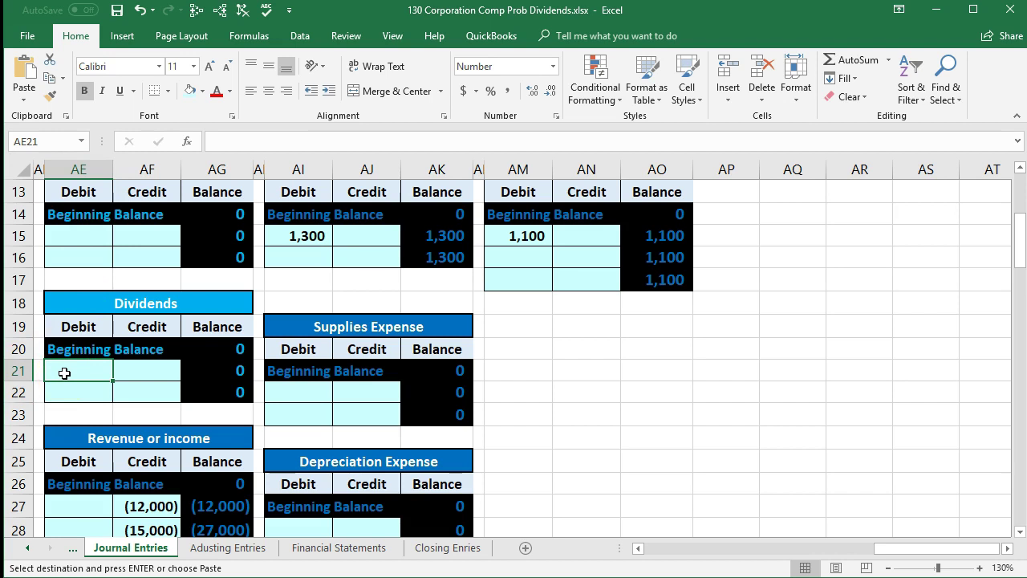
pyautogui.write('=')
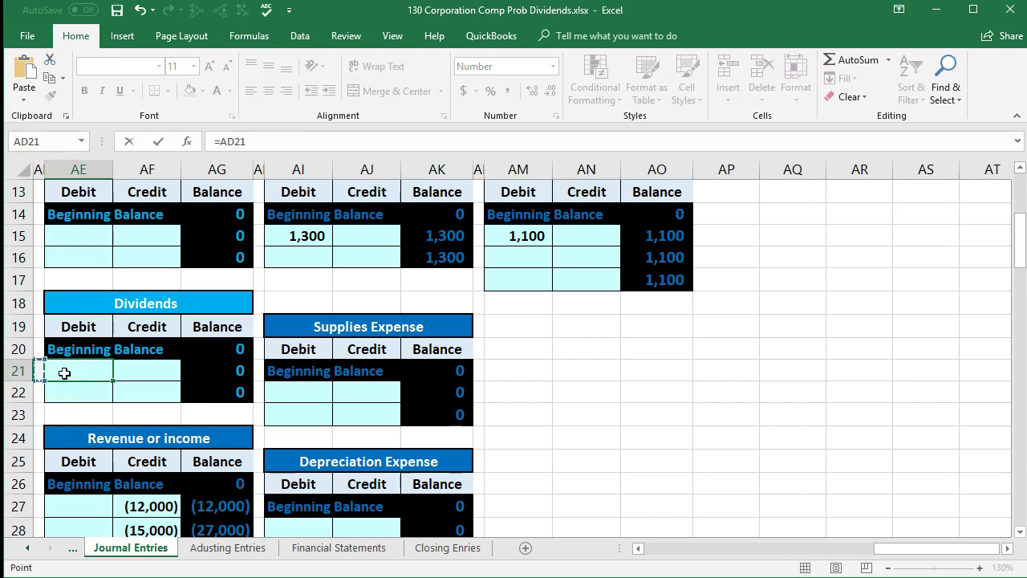
pyautogui.press('Left')
pyautogui.press('Left')
pyautogui.press('Left')
pyautogui.press('Left')
pyautogui.press('Left')
pyautogui.press('Left')
pyautogui.press('Left')
pyautogui.press('Left')
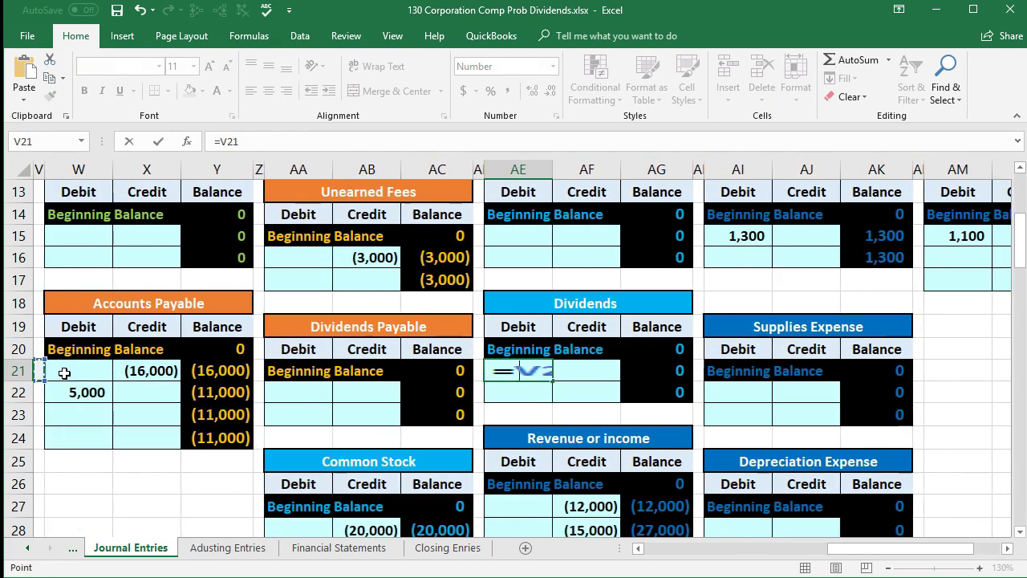
pyautogui.press('Left')
pyautogui.press('Left')
pyautogui.press('Left')
pyautogui.press('Left')
pyautogui.press('Left')
pyautogui.press('Left')
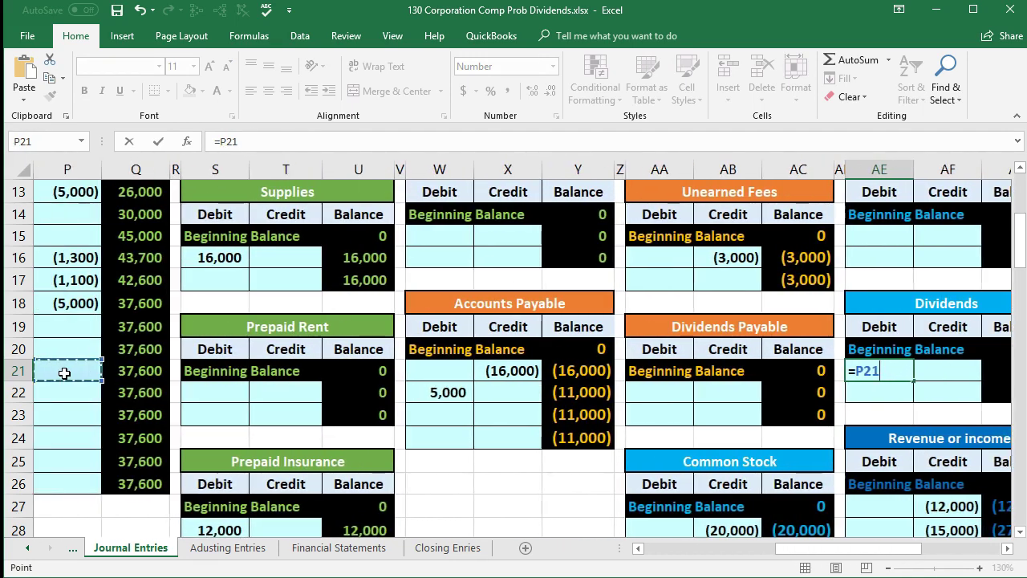
pyautogui.press('Left')
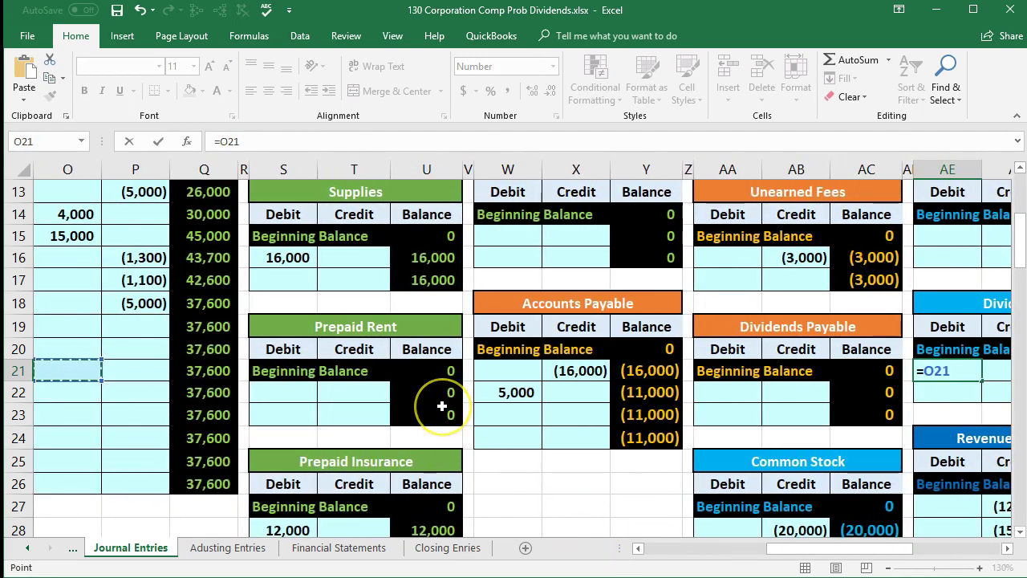
pyautogui.press('Left')
pyautogui.press('Left')
pyautogui.press('Left')
pyautogui.press('Left')
pyautogui.press('Left')
pyautogui.press('Left')
pyautogui.press('Left')
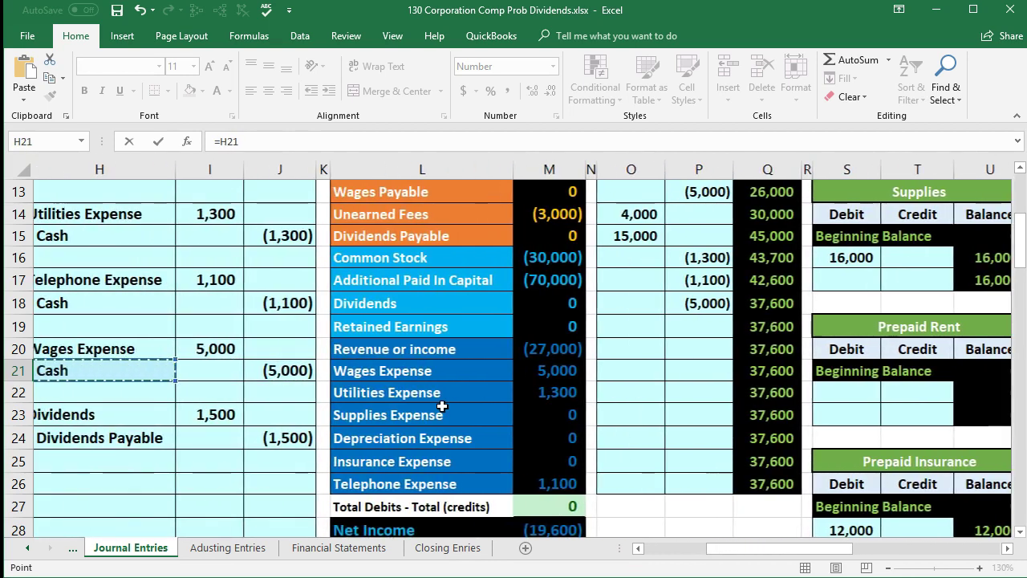
pyautogui.press('Left')
pyautogui.press('Left')
pyautogui.press('Down')
pyautogui.press('Right')
pyautogui.press('Right')
pyautogui.press('Down')
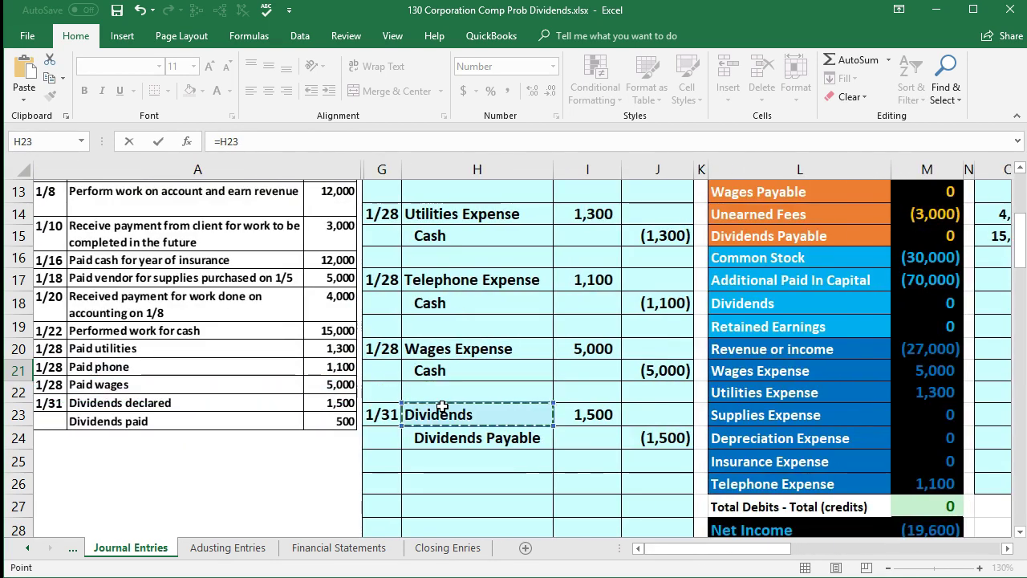
pyautogui.press('Right')
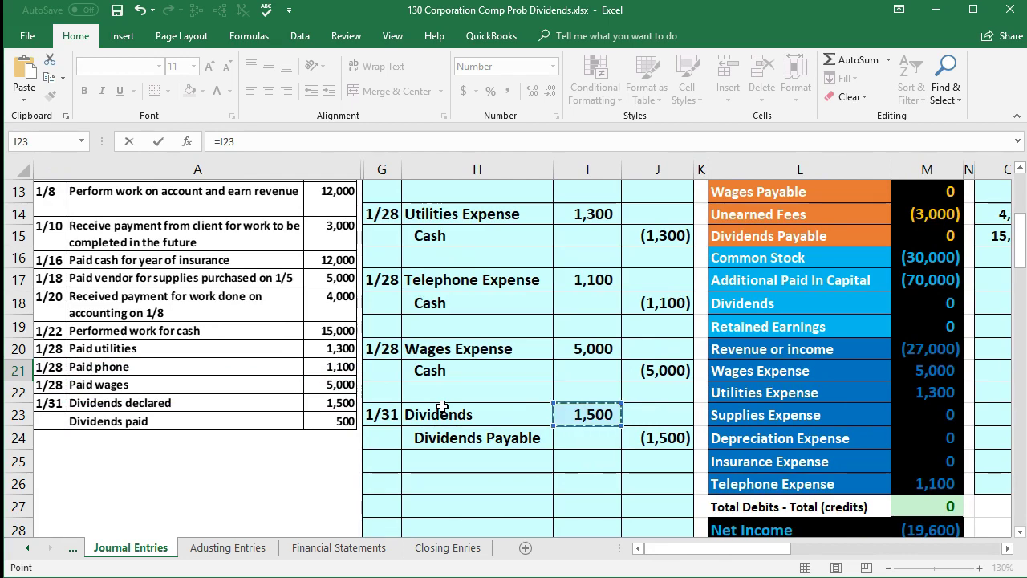
pyautogui.press('Return')
# Step: Check the posted debit formula in AE21 and the running balance formula in AG21 of the Dividends ledger account
pyautogui.press('Right')
pyautogui.press('Right')
pyautogui.press('Right')
pyautogui.press('Right')
pyautogui.press('Right')
pyautogui.press('Right')
pyautogui.press('Right')
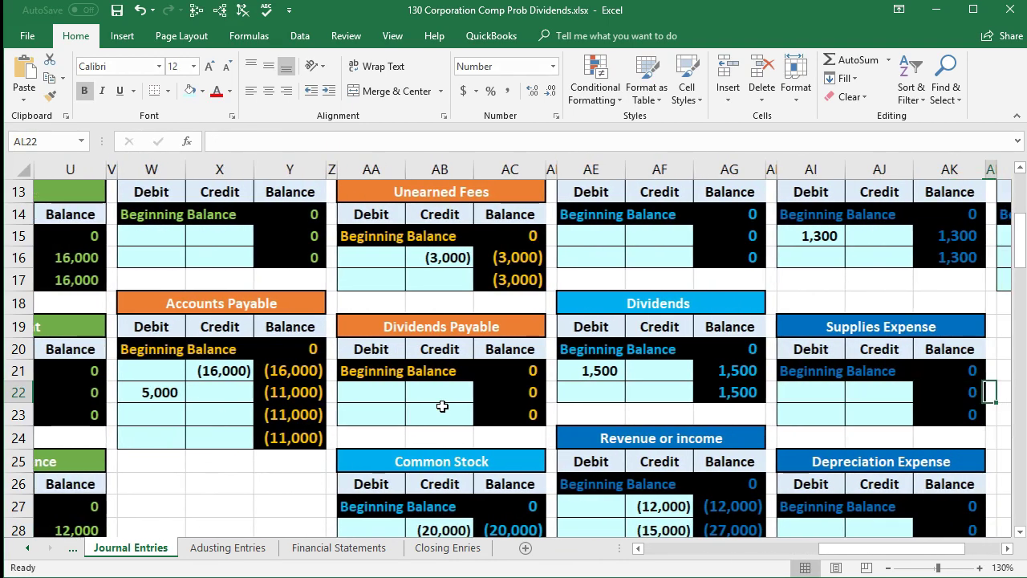
pyautogui.press('Right')
pyautogui.press('Right')
pyautogui.press('Right')
pyautogui.press('Right')
pyautogui.click(308, 372)
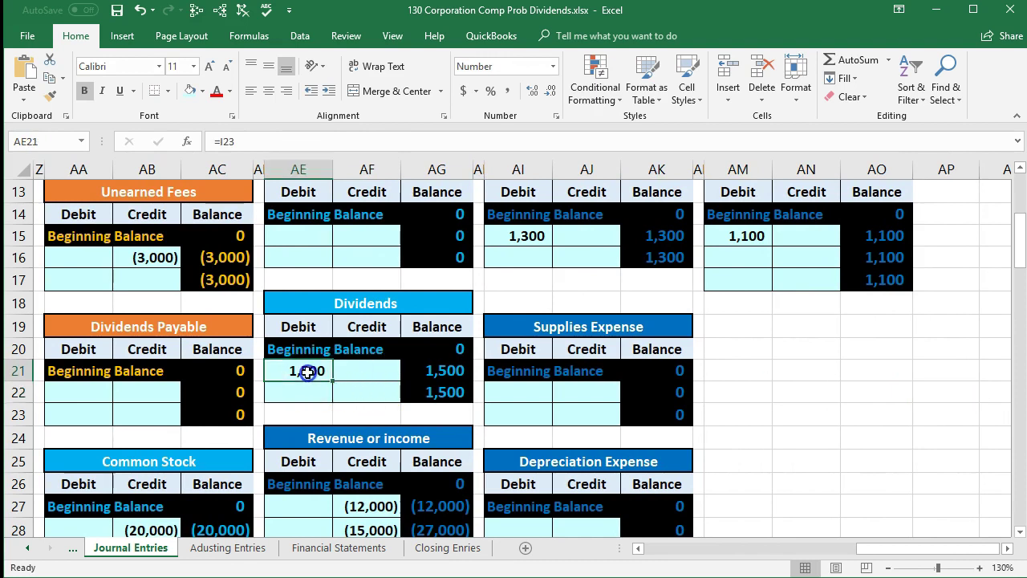
pyautogui.doubleClick(308, 372)
pyautogui.press('Return')
pyautogui.press('Up')
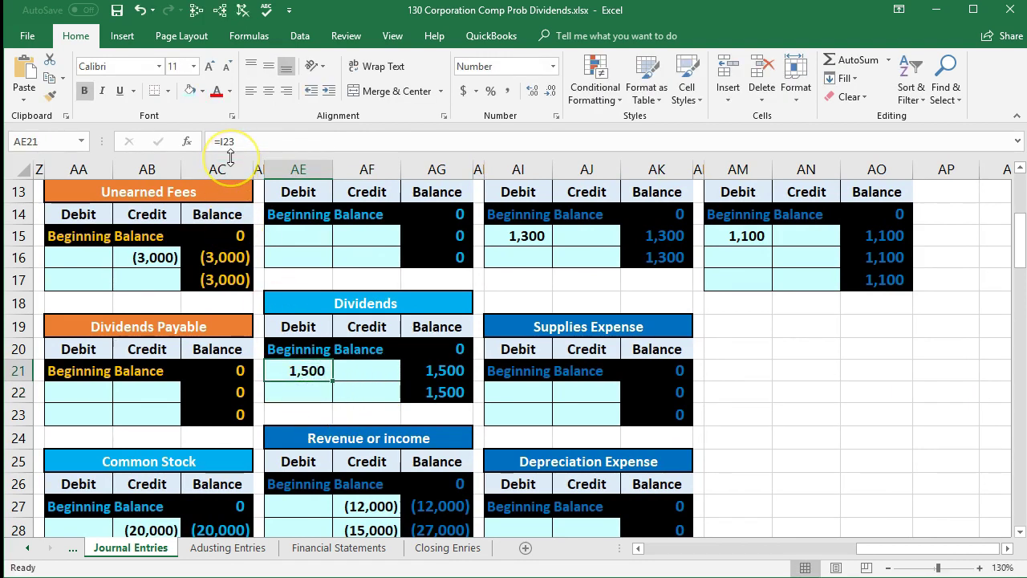
pyautogui.click(431, 359)
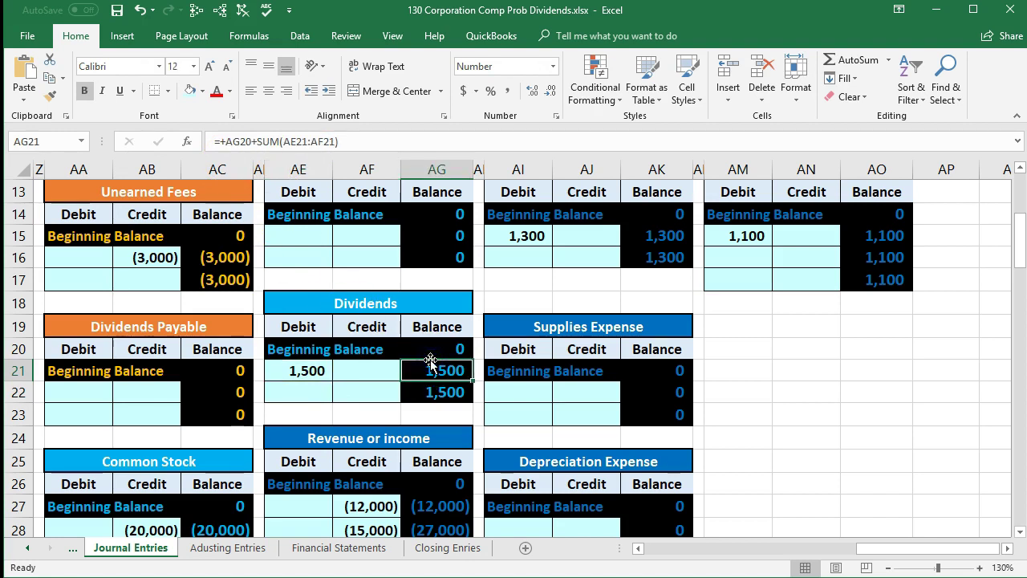
# Step: Review the Dividends balance in M18, the equity balances in M16:M19, and the debits-minus-credits total in M27 of the trial balance
pyautogui.press('Left')
pyautogui.press('Left')
pyautogui.press('Left')
pyautogui.press('Left')
pyautogui.press('Left')
pyautogui.press('Left')
pyautogui.press('Left')
pyautogui.press('Left')
pyautogui.press('Left')
pyautogui.press('Left')
pyautogui.press('Left')
pyautogui.press('Left')
pyautogui.press('Left')
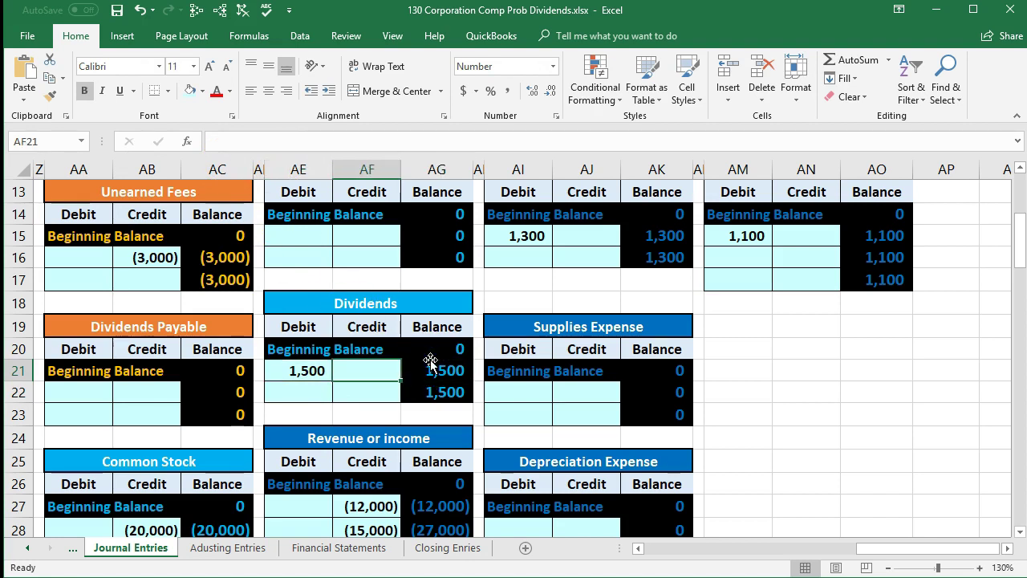
pyautogui.press('Left')
pyautogui.press('Left')
pyautogui.press('Left')
pyautogui.press('Left')
pyautogui.press('Left')
pyautogui.press('Left')
pyautogui.press('Left')
pyautogui.press('Left')
pyautogui.press('Left')
pyautogui.press('Left')
pyautogui.press('Left')
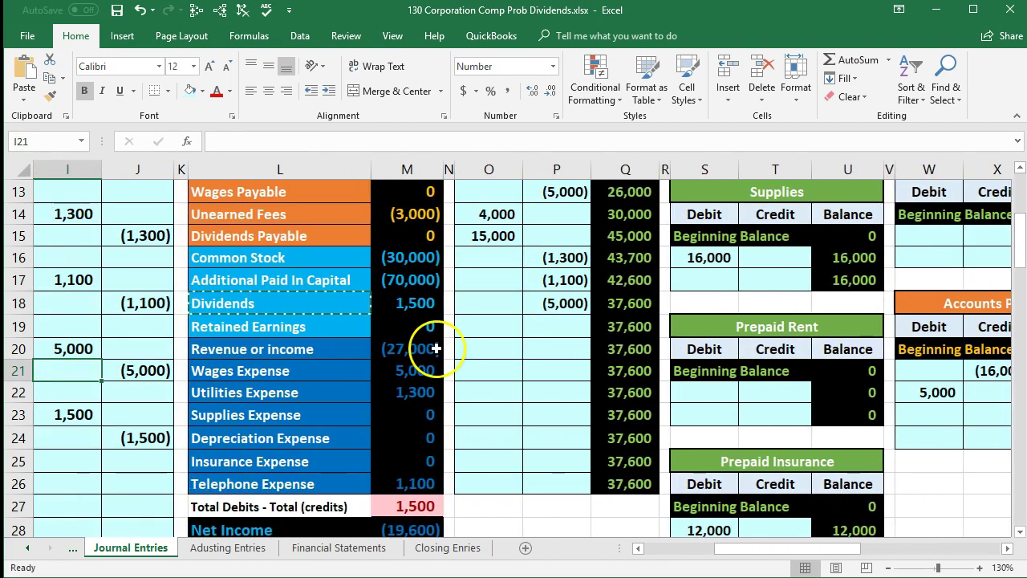
pyautogui.click(412, 312)
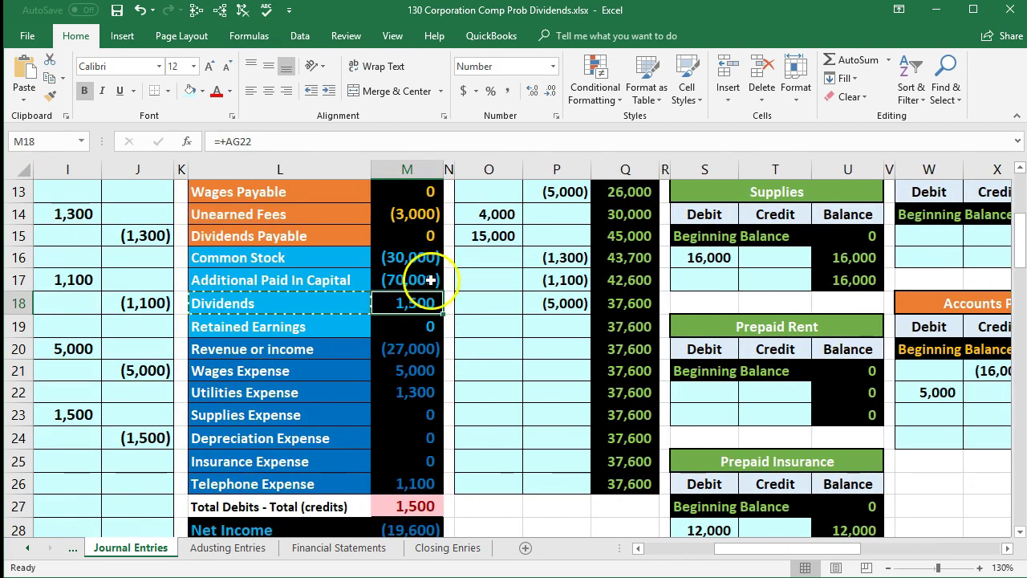
pyautogui.moveTo(409, 257); pyautogui.dragTo(417, 320)
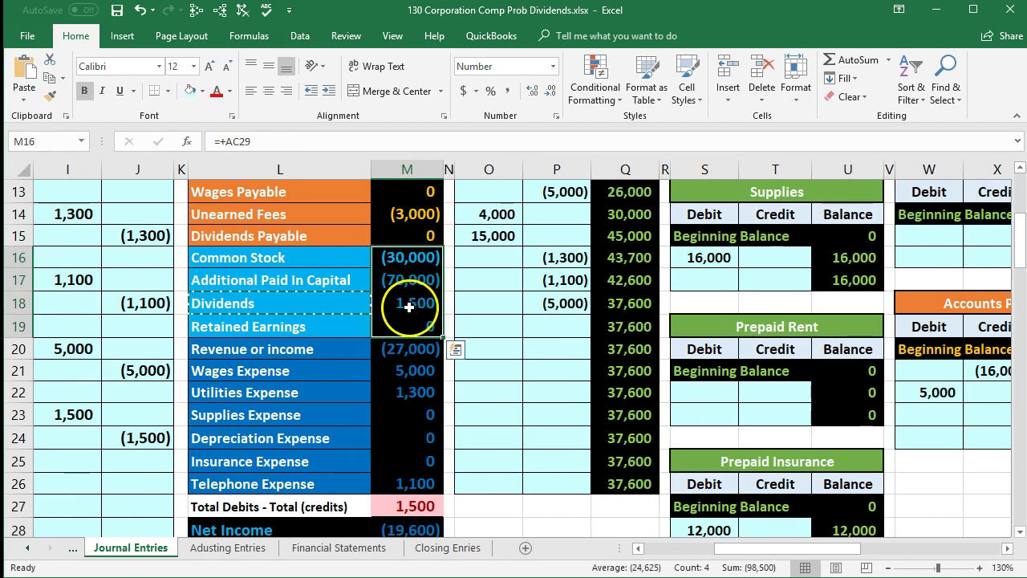
pyautogui.click(419, 503)
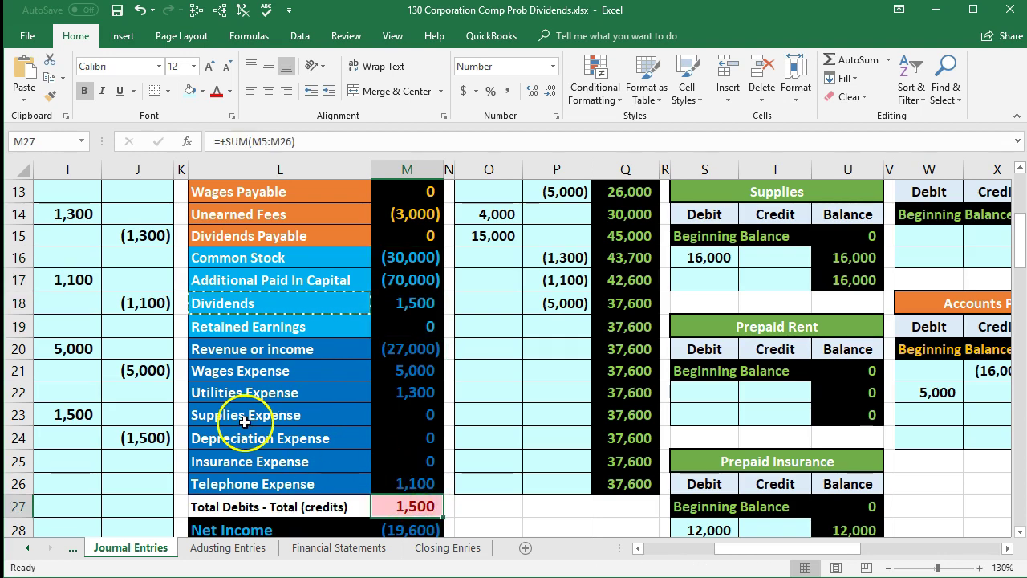
# Step: Compare the Dividends Payable credit in H24:J24 with the Dividends Payable line of the trial balance in L15:M15
pyautogui.press('Left')
pyautogui.press('Left')
pyautogui.press('Left')
pyautogui.press('Left')
pyautogui.press('Left')
pyautogui.press('Left')
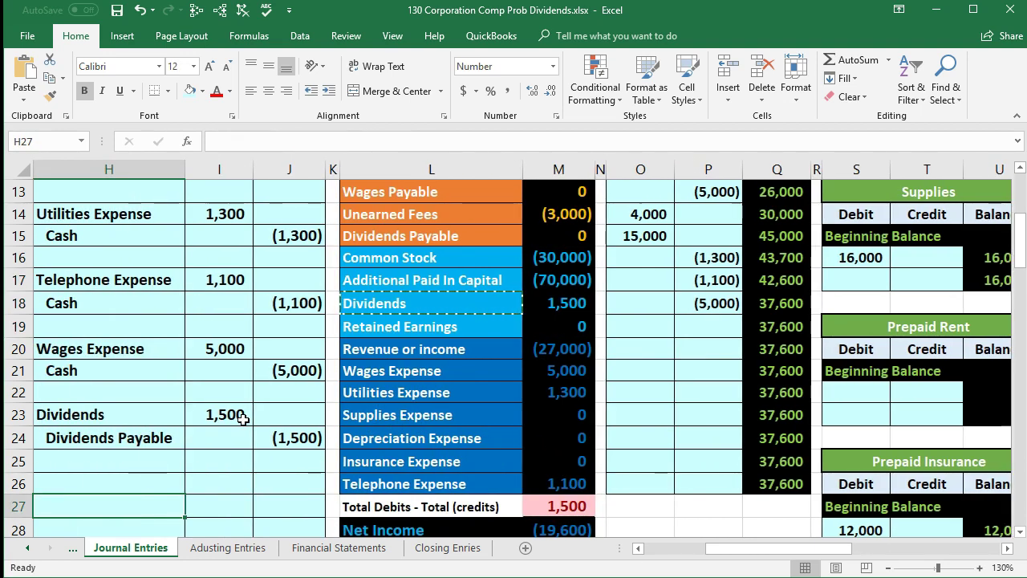
pyautogui.moveTo(197, 436); pyautogui.dragTo(312, 441)
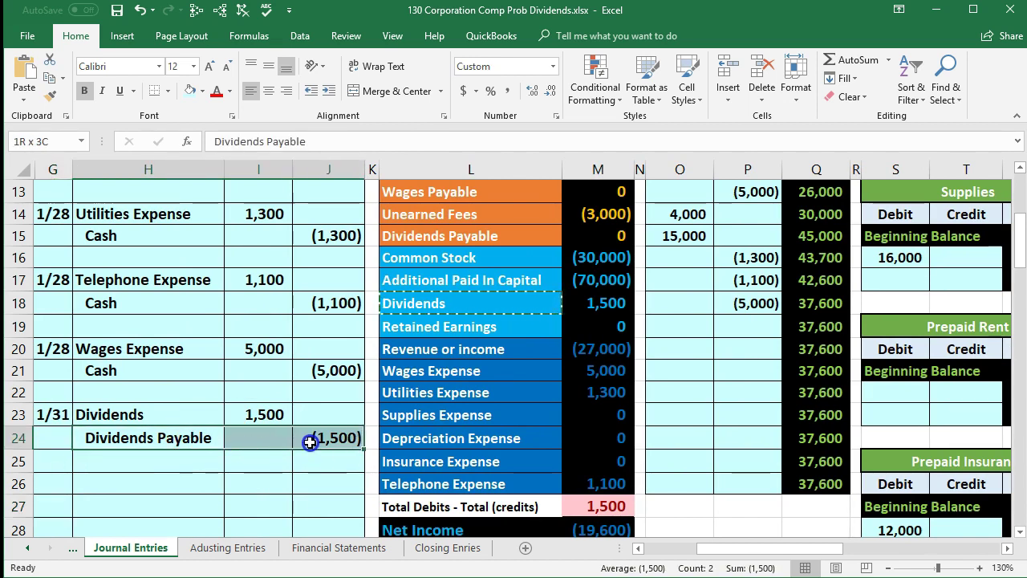
pyautogui.moveTo(452, 239); pyautogui.dragTo(601, 239)
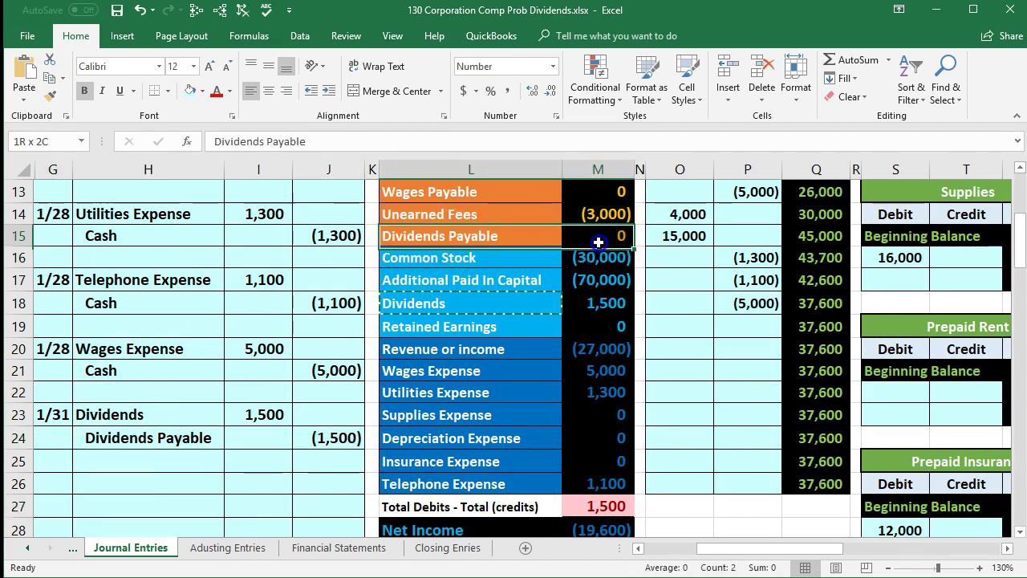
# Step: Post the Dividends Payable credit to the ledger by entering the formula =J24 in AB22 of the Dividends Payable account
pyautogui.press('Right')
pyautogui.press('Right')
pyautogui.press('Right')
pyautogui.press('Right')
pyautogui.press('Right')
pyautogui.press('Right')
pyautogui.press('Right')
pyautogui.press('Right')
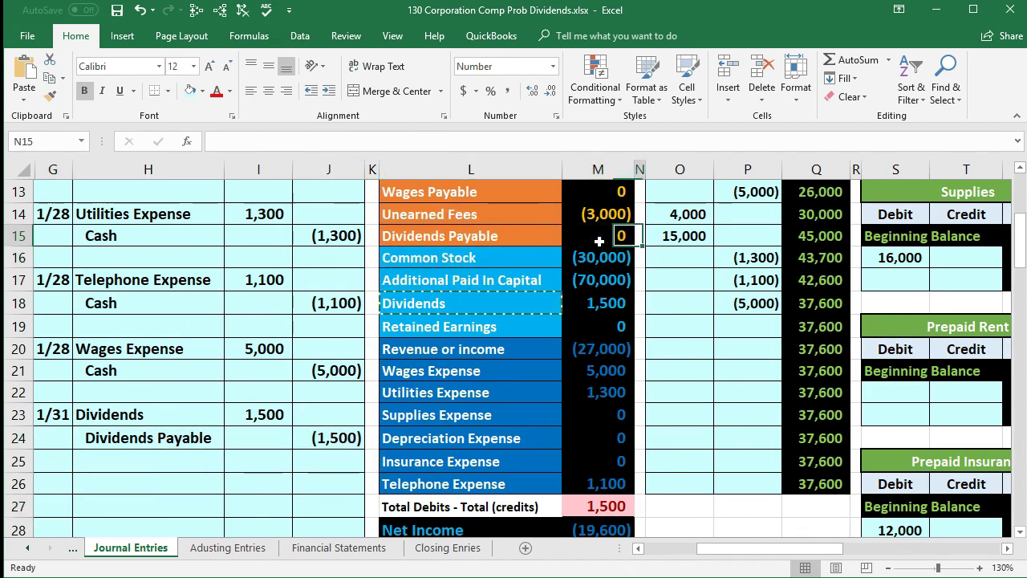
pyautogui.press('Right')
pyautogui.press('Right')
pyautogui.press('Right')
pyautogui.press('Right')
pyautogui.press('Right')
pyautogui.press('Right')
pyautogui.press('Right')
pyautogui.press('Right')
pyautogui.press('Right')
pyautogui.press('Right')
pyautogui.press('Right')
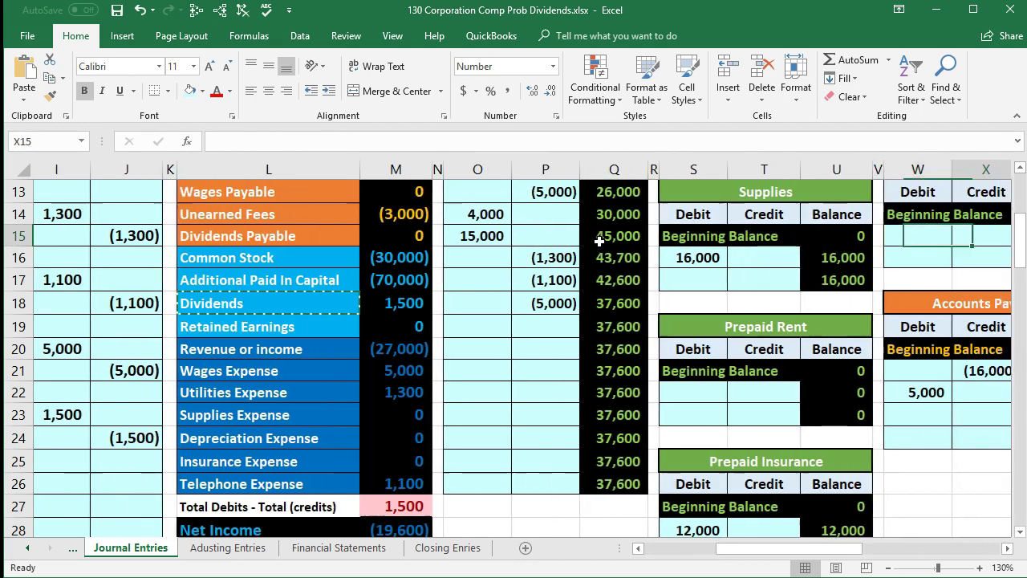
pyautogui.press('Right')
pyautogui.press('Right')
pyautogui.press('Right')
pyautogui.press('Right')
pyautogui.press('Right')
pyautogui.press('Right')
pyautogui.press('Right')
pyautogui.press('Right')
pyautogui.press('Right')
pyautogui.press('Right')
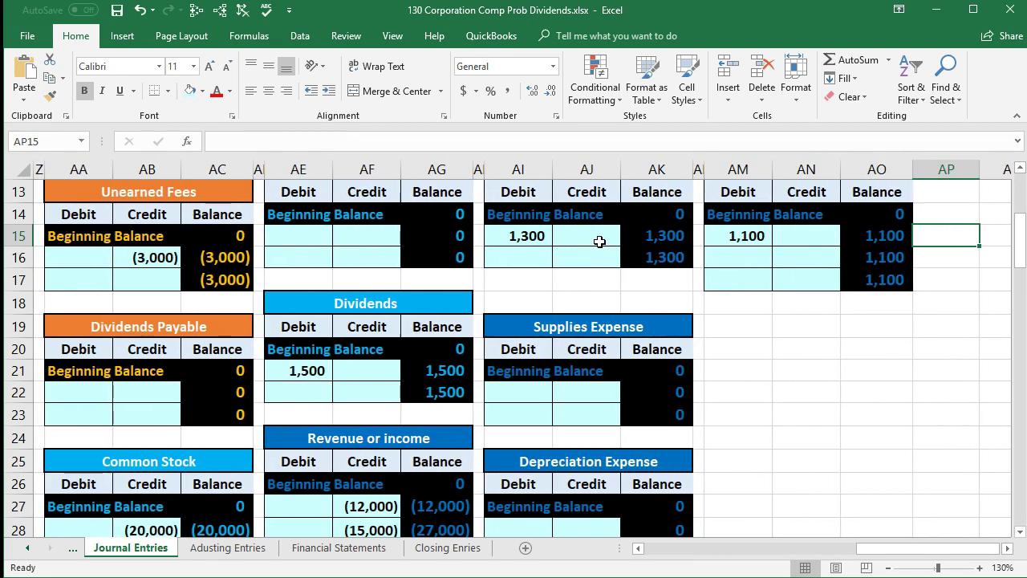
pyautogui.click(135, 390)
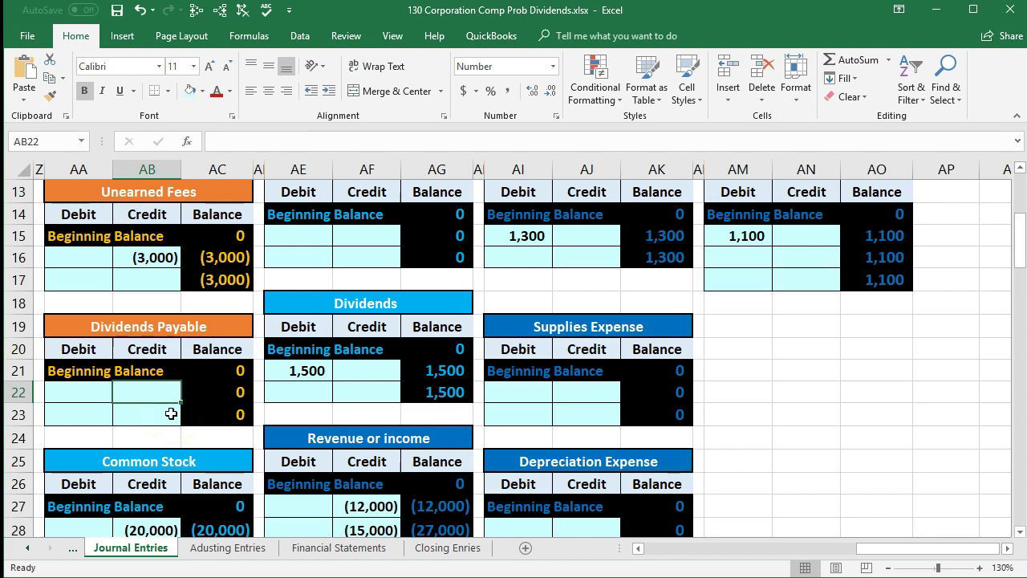
pyautogui.write('=')
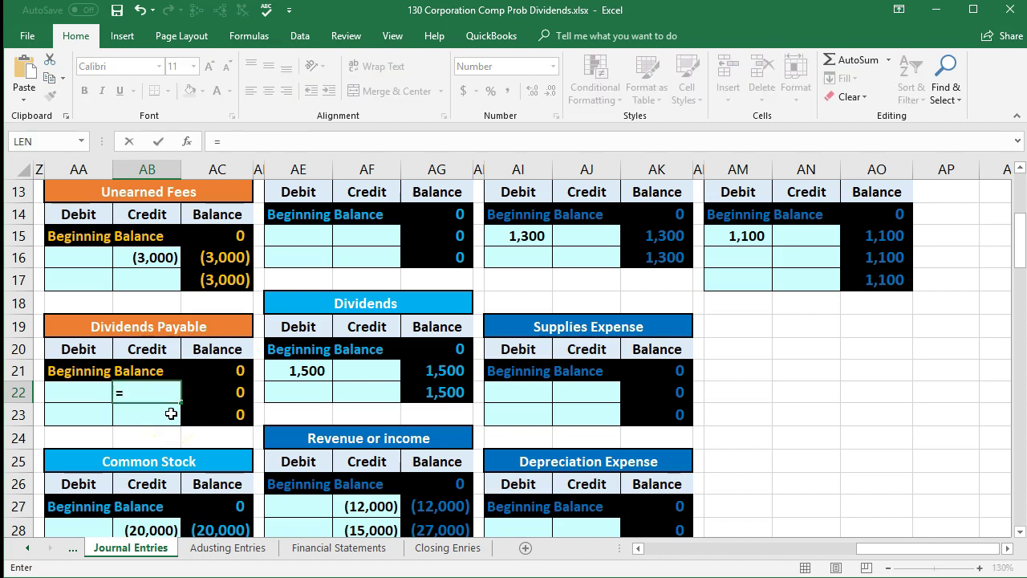
pyautogui.press('Left')
pyautogui.press('Left')
pyautogui.press('Left')
pyautogui.press('Left')
pyautogui.press('Left')
pyautogui.press('Left')
pyautogui.press('Left')
pyautogui.press('Left')
pyautogui.press('Left')
pyautogui.press('Left')
pyautogui.press('Left')
pyautogui.press('Left')
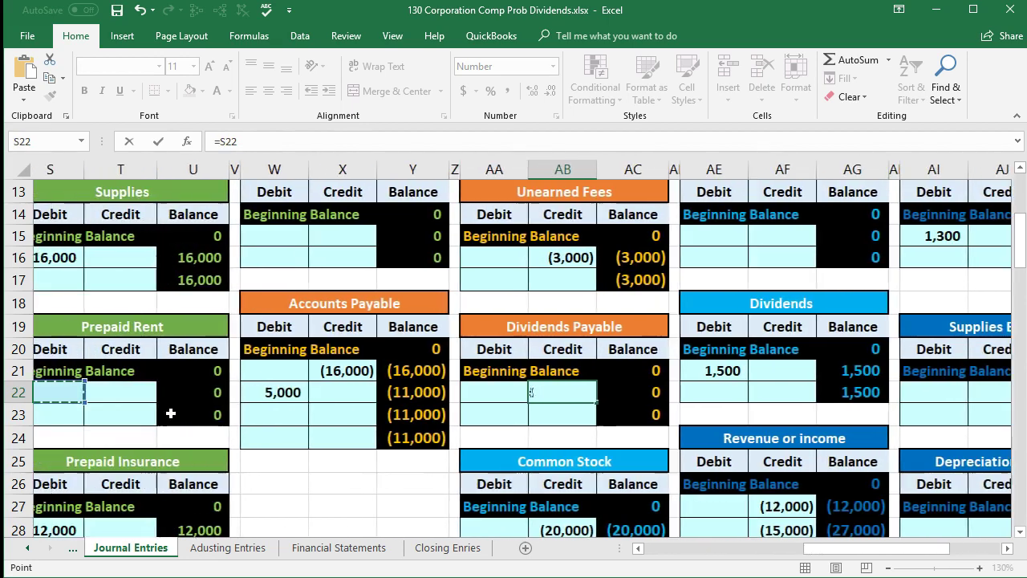
pyautogui.press('Left')
pyautogui.press('Left')
pyautogui.press('Left')
pyautogui.press('Left')
pyautogui.press('Left')
pyautogui.press('Left')
pyautogui.press('Left')
pyautogui.press('Left')
pyautogui.press('Left')
pyautogui.press('Left')
pyautogui.press('Left')
pyautogui.press('Left')
pyautogui.press('Left')
pyautogui.press('Left')
pyautogui.press('Left')
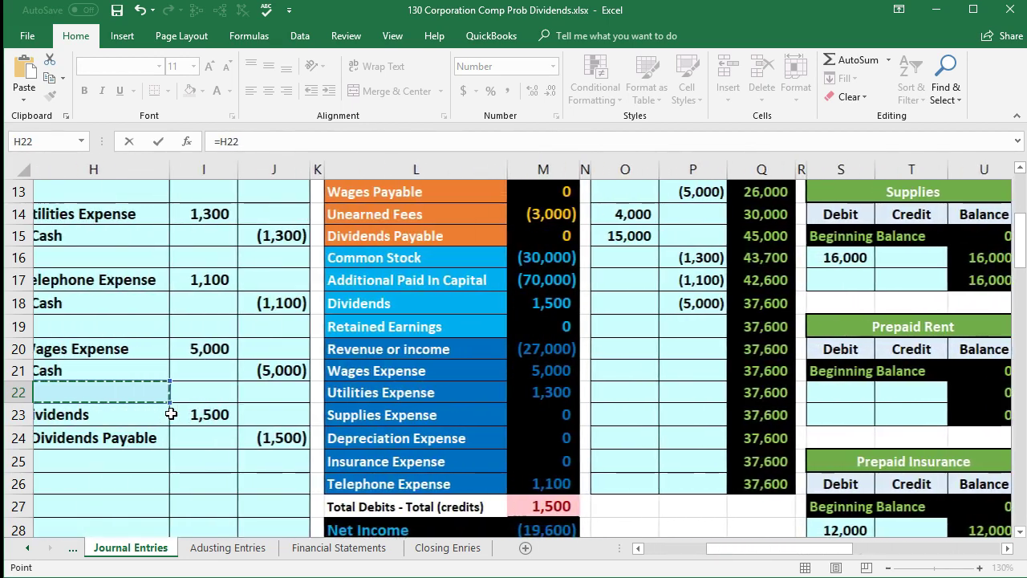
pyautogui.press('Down')
pyautogui.press('Right')
pyautogui.press('Down')
pyautogui.press('Right')
pyautogui.press('Right')
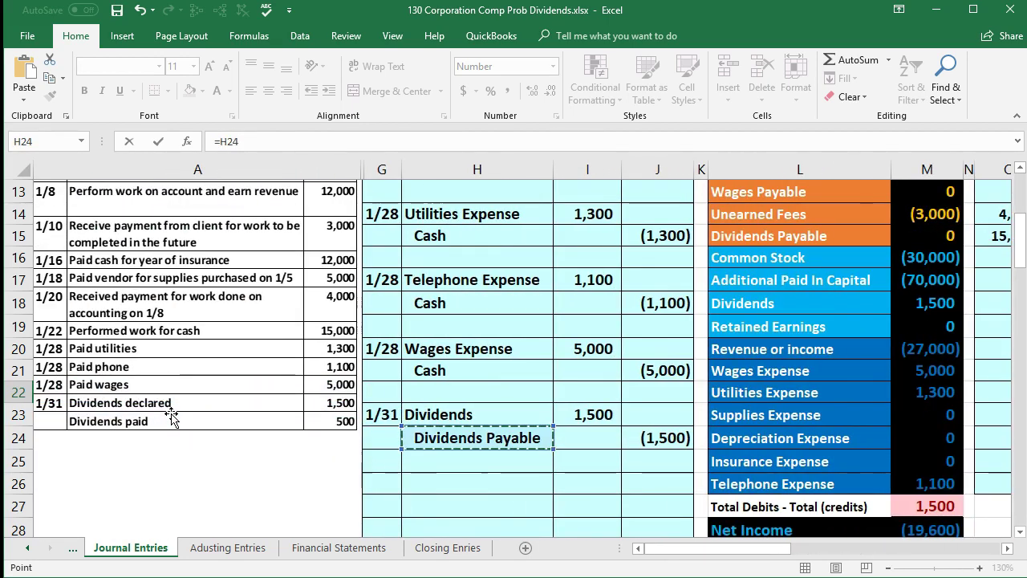
pyautogui.press('Right')
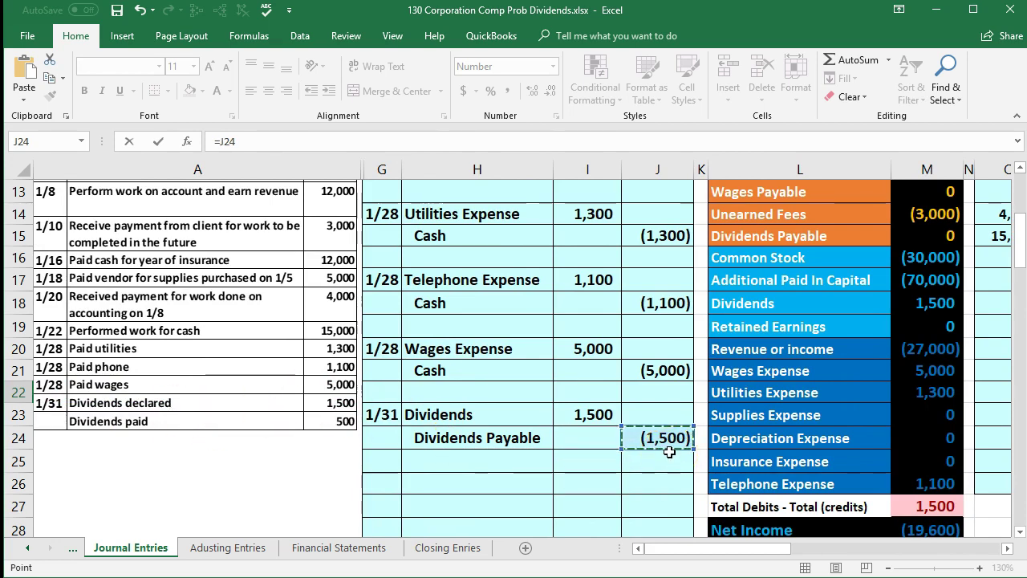
pyautogui.press('Return')
# Step: Check the running balance in AC22 of the Dividends Payable ledger account and the matching trial balance amount in M15
pyautogui.press('Right')
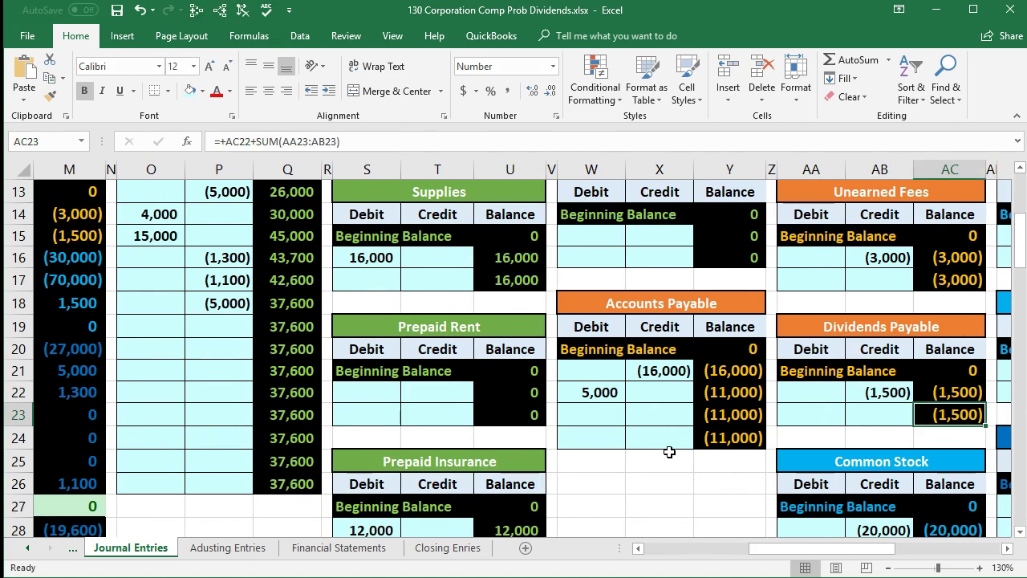
pyautogui.press('Up')
pyautogui.press('Up')
pyautogui.press('Left')
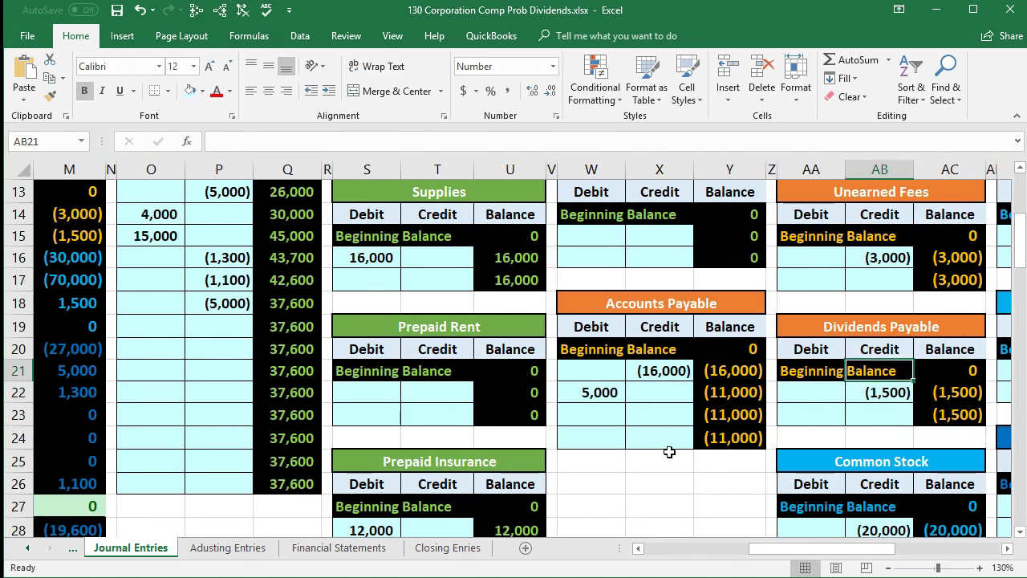
pyautogui.press('Down')
pyautogui.press('Right')
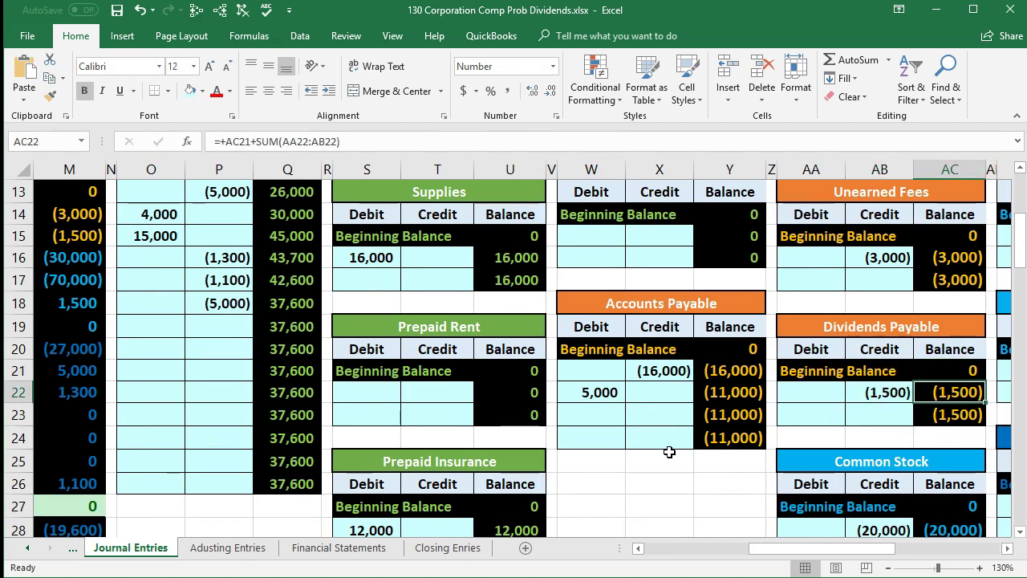
pyautogui.press('Left')
pyautogui.press('Left')
pyautogui.press('Left')
pyautogui.press('Left')
pyautogui.press('Left')
pyautogui.press('Left')
pyautogui.press('Left')
pyautogui.press('Left')
pyautogui.press('Left')
pyautogui.press('Left')
pyautogui.press('Left')
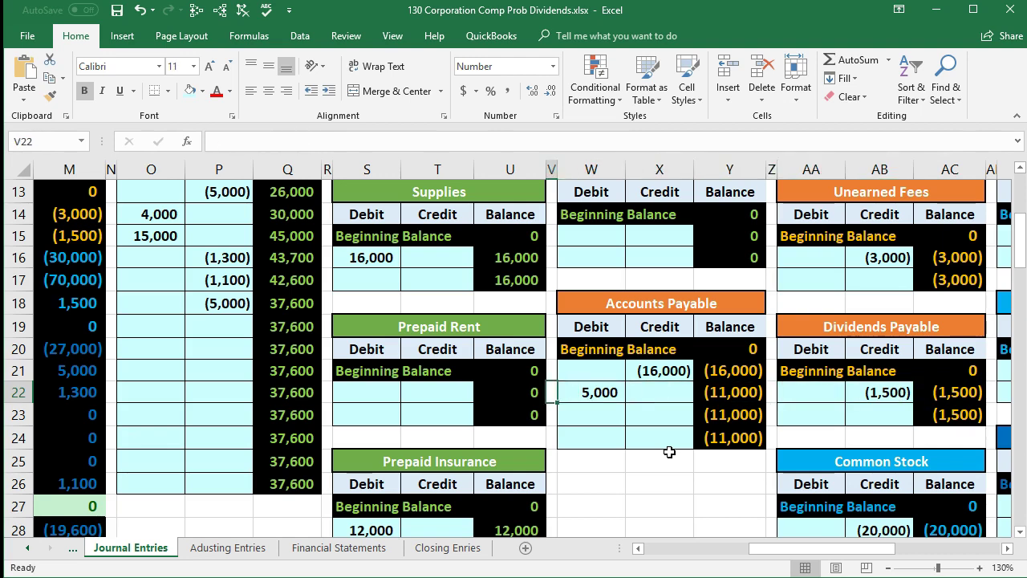
pyautogui.press('Left')
pyautogui.press('Left')
pyautogui.press('Left')
pyautogui.press('Left')
pyautogui.press('Left')
pyautogui.press('Left')
pyautogui.press('Left')
pyautogui.press('Left')
pyautogui.press('Left')
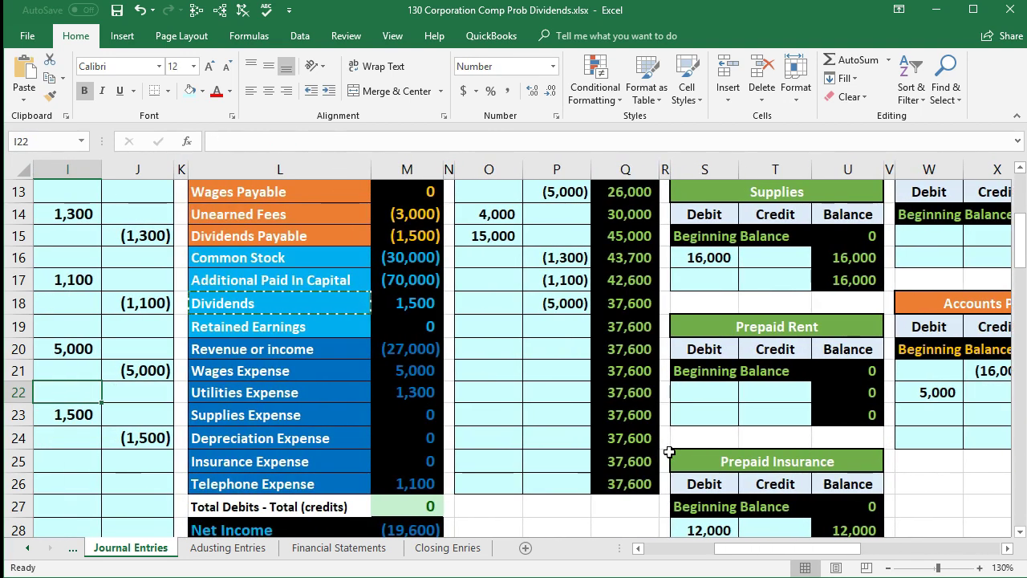
pyautogui.click(422, 236)
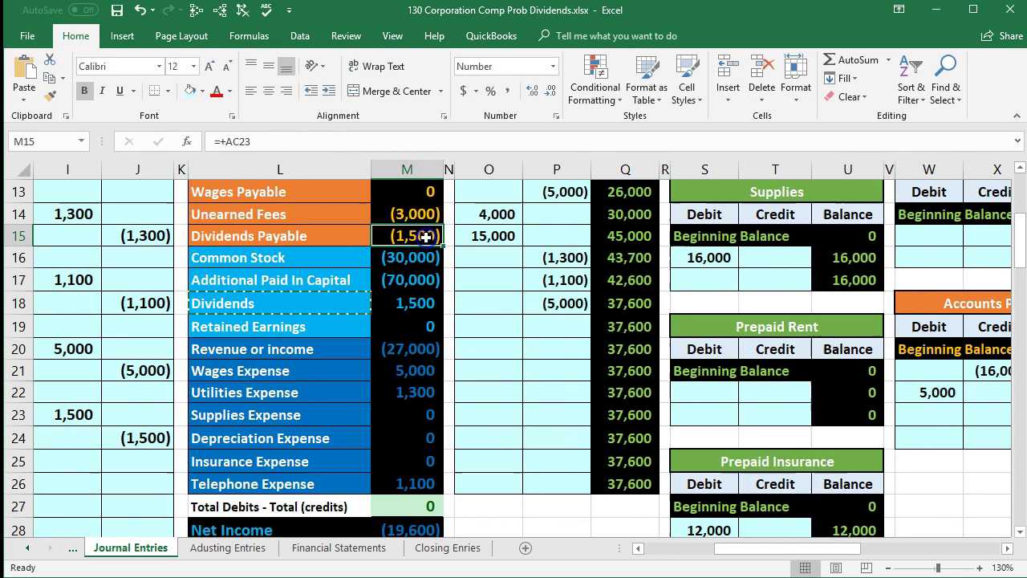
# Step: Review the Dividends balance in M18, the equity and income statement balances in M16:M26, and the asset and liability balances in M5:M15
pyautogui.scroll(2, 384, 395)
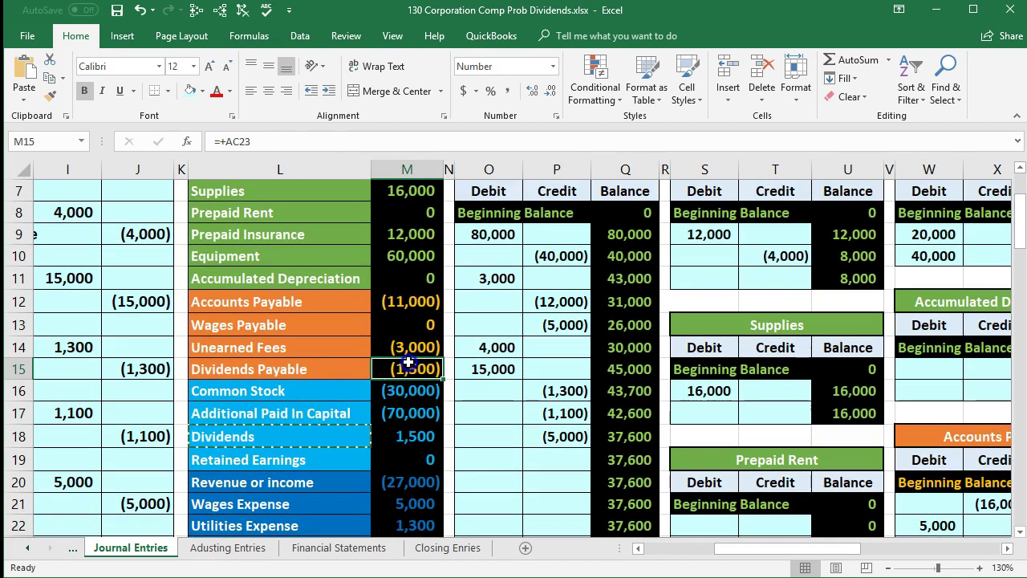
pyautogui.click(408, 434)
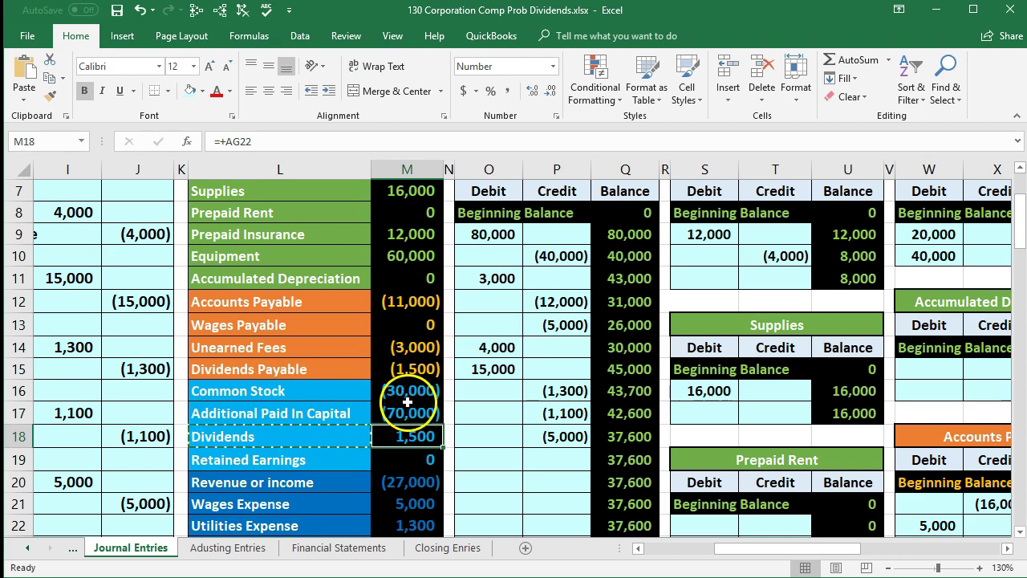
pyautogui.moveTo(406, 395); pyautogui.dragTo(406, 434)
pyautogui.scroll(-2, 406, 433)
pyautogui.moveTo(426, 273); pyautogui.dragTo(423, 482)
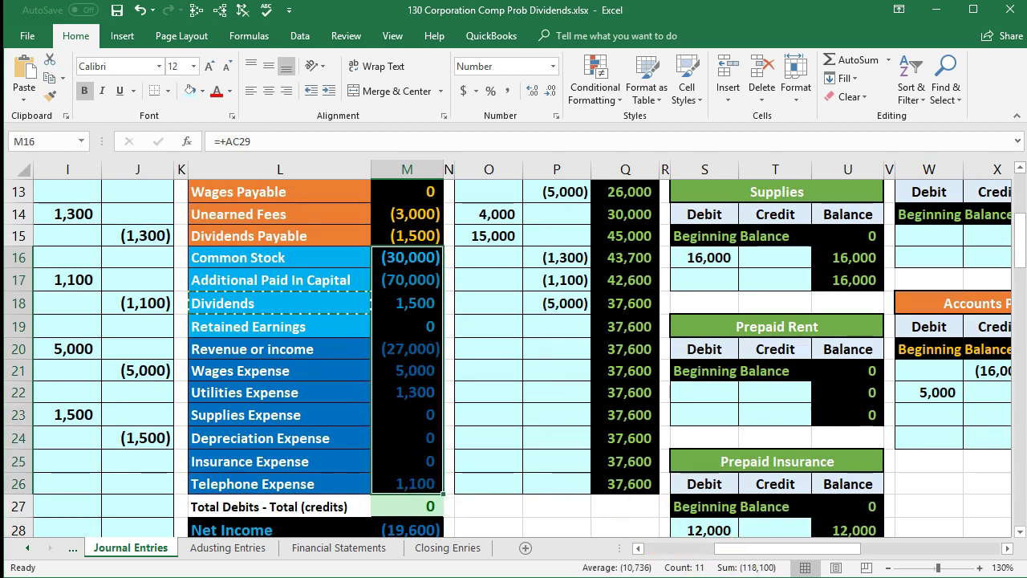
pyautogui.click(420, 303)
pyautogui.scroll(3, 478, 374)
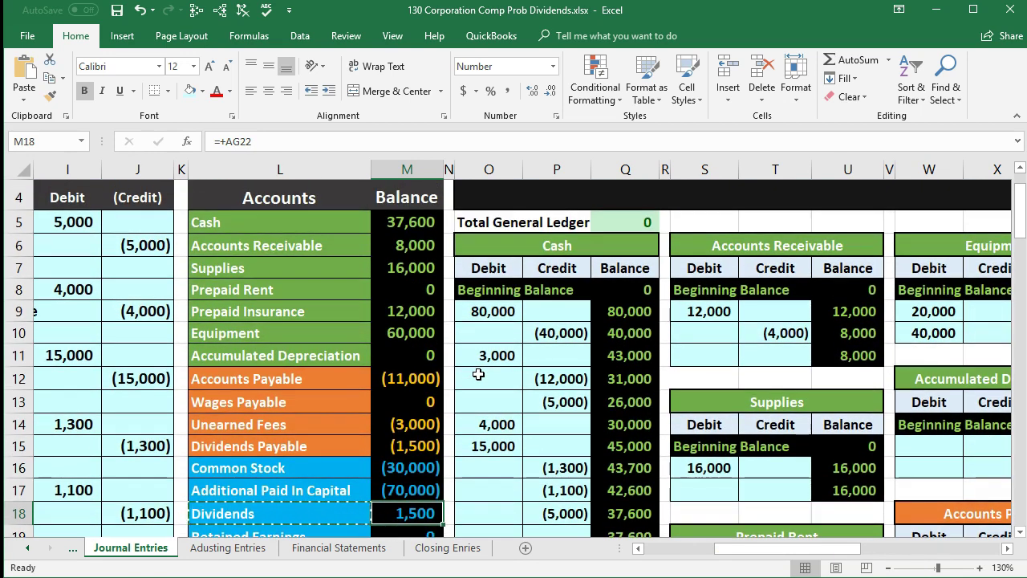
pyautogui.moveTo(411, 223); pyautogui.dragTo(404, 444)
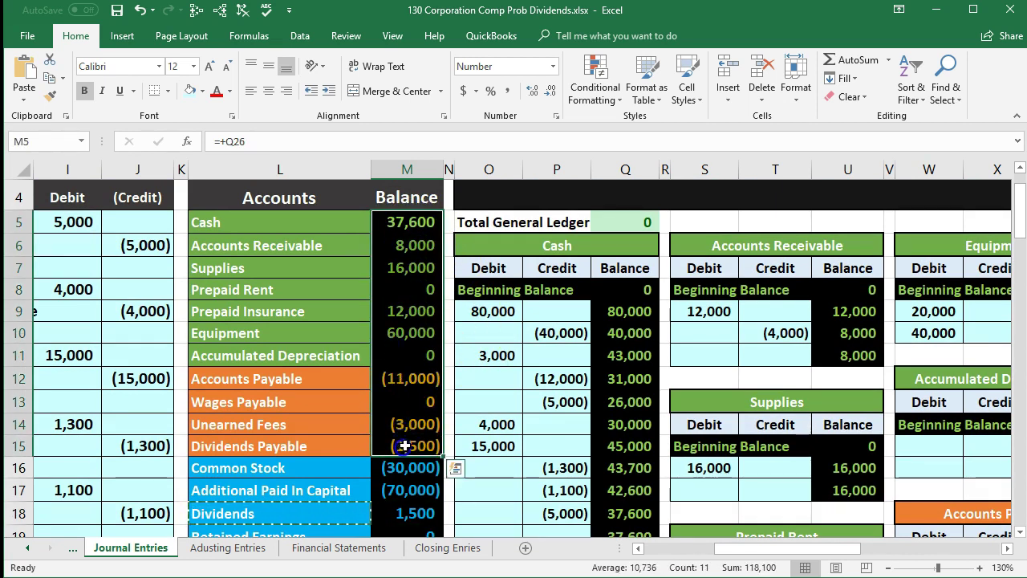
# Step: Enter the date 1/31 in G26 to start the journal entry for the dividends paid
pyautogui.moveTo(792, 546); pyautogui.dragTo(705, 552)
pyautogui.scroll(-2, 510, 474)
pyautogui.scroll(-3, 511, 475)
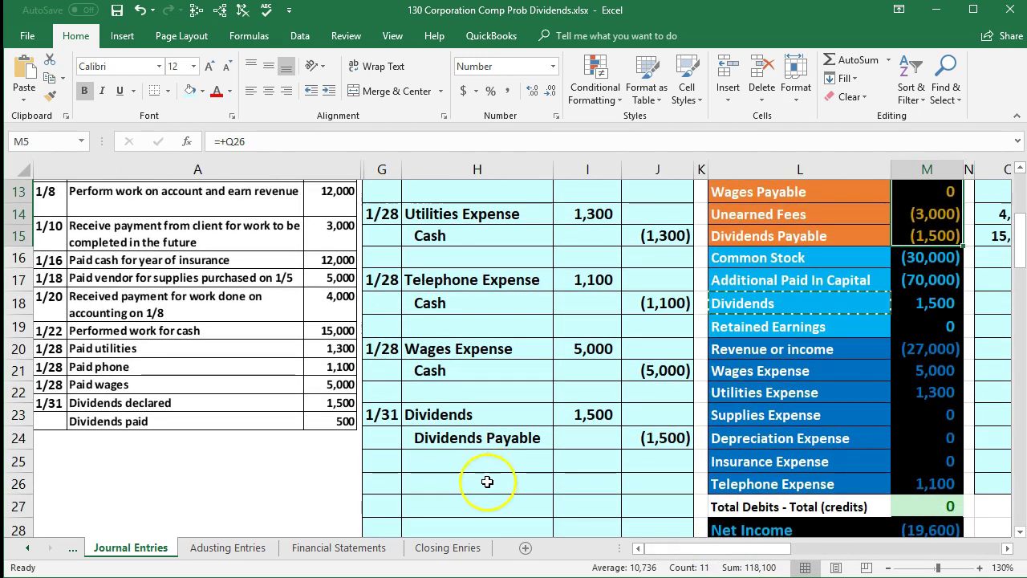
pyautogui.click(398, 480)
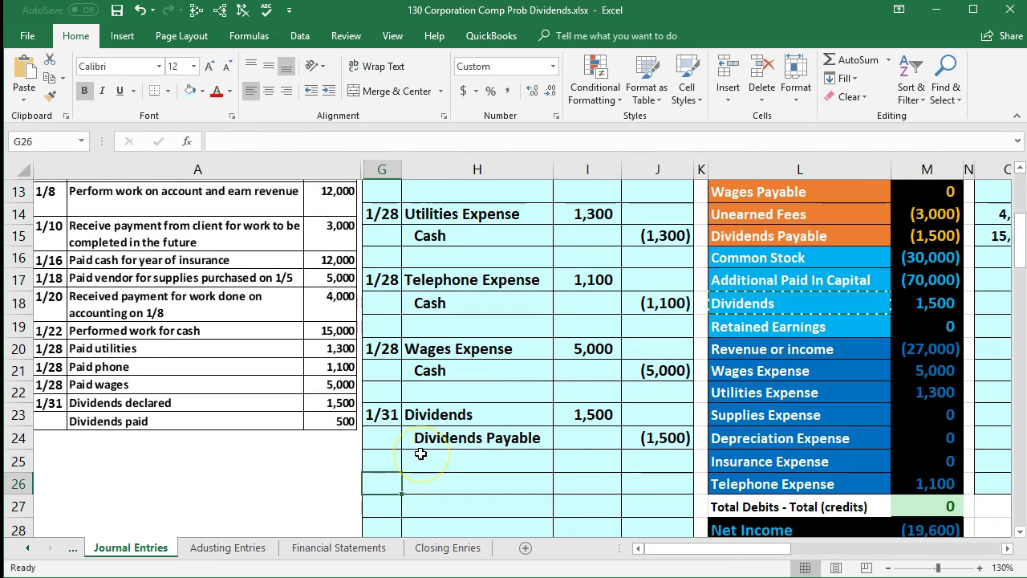
pyautogui.write('1/31')
pyautogui.press('Return')
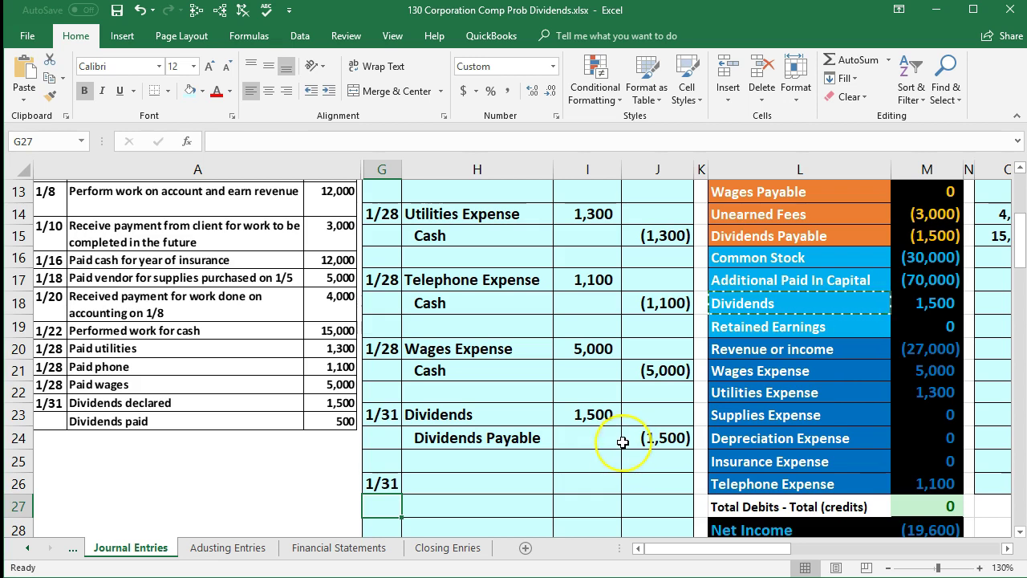
# Step: Copy the Cash account name from L5 of the trial balance into H27 without its formatting, as the entry's second account line
pyautogui.scroll(1, 791, 329)
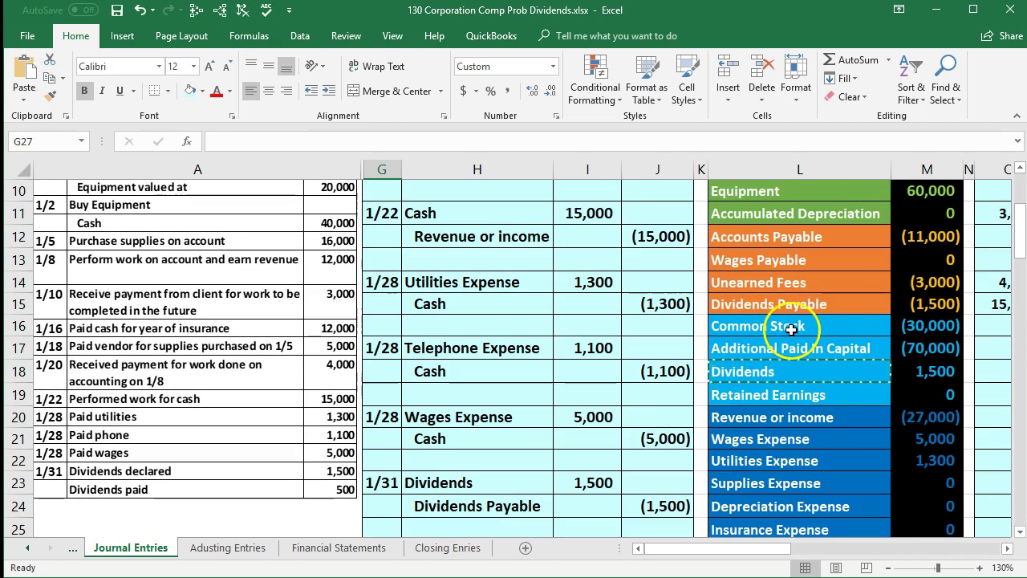
pyautogui.moveTo(804, 305); pyautogui.dragTo(935, 305)
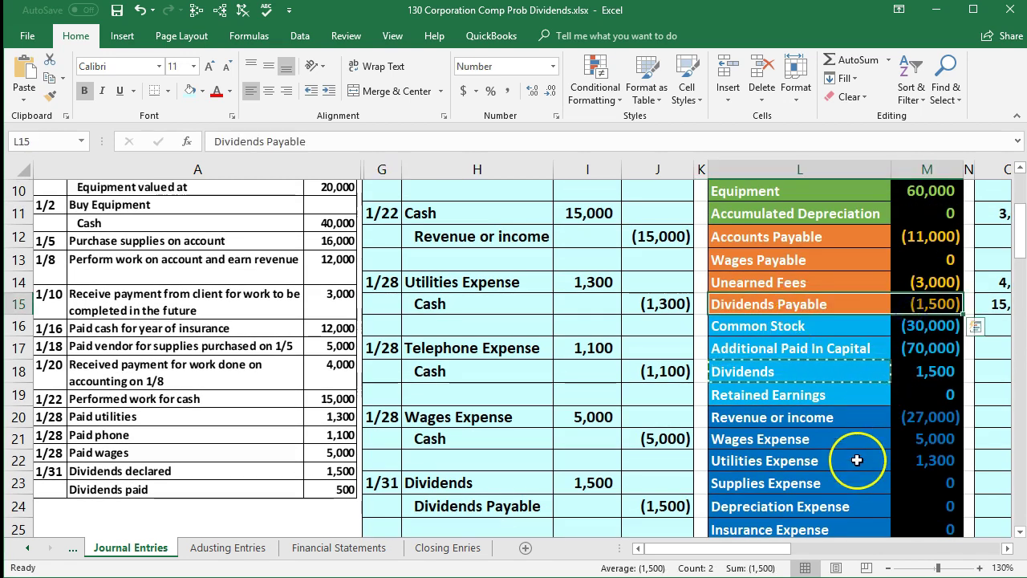
pyautogui.scroll(2, 856, 459)
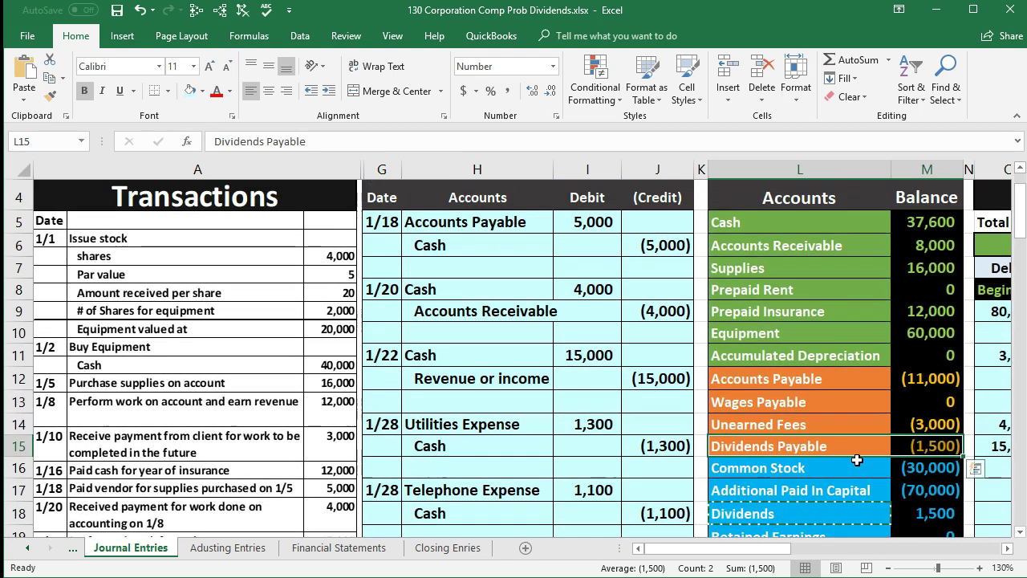
pyautogui.moveTo(828, 222); pyautogui.dragTo(923, 224)
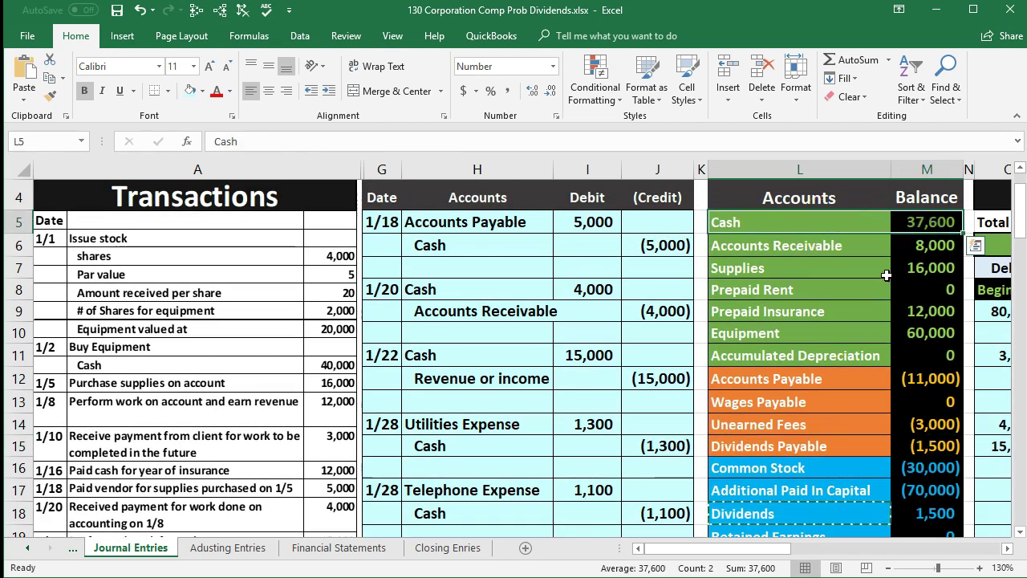
pyautogui.click(750, 223)
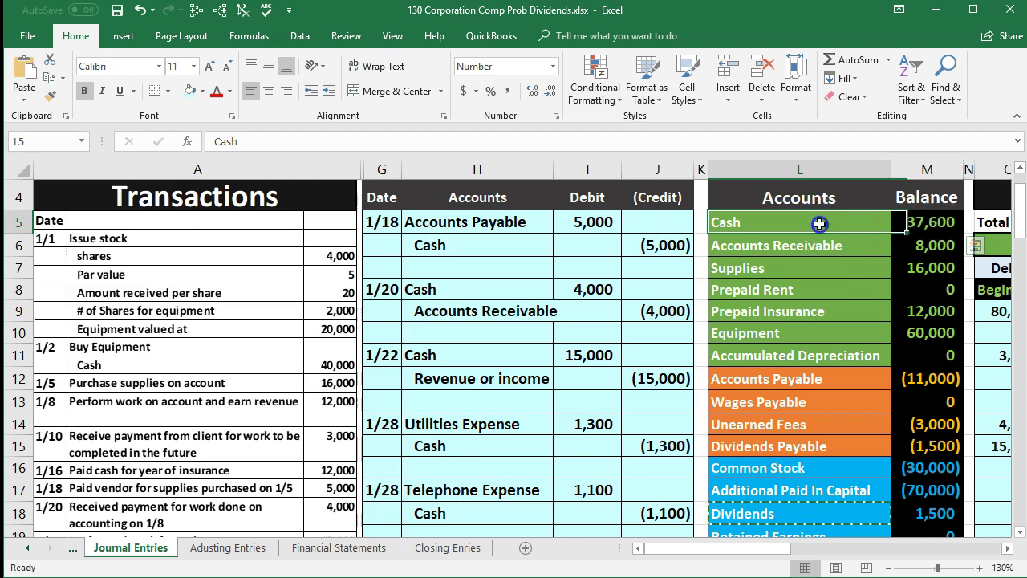
pyautogui.rightClick(817, 223)
pyautogui.click(835, 251)
pyautogui.scroll(-4, 597, 351)
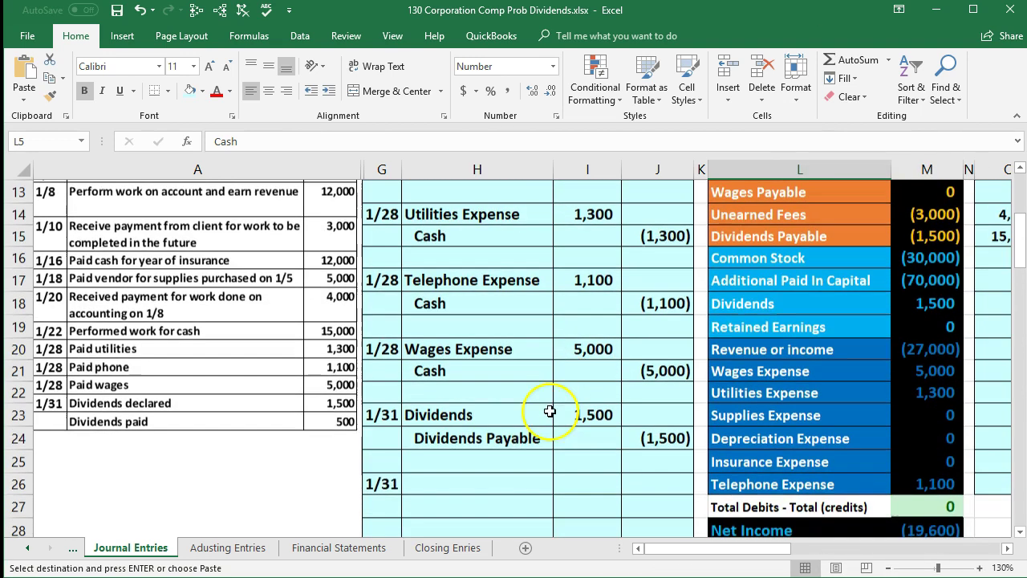
pyautogui.scroll(-1, 399, 496)
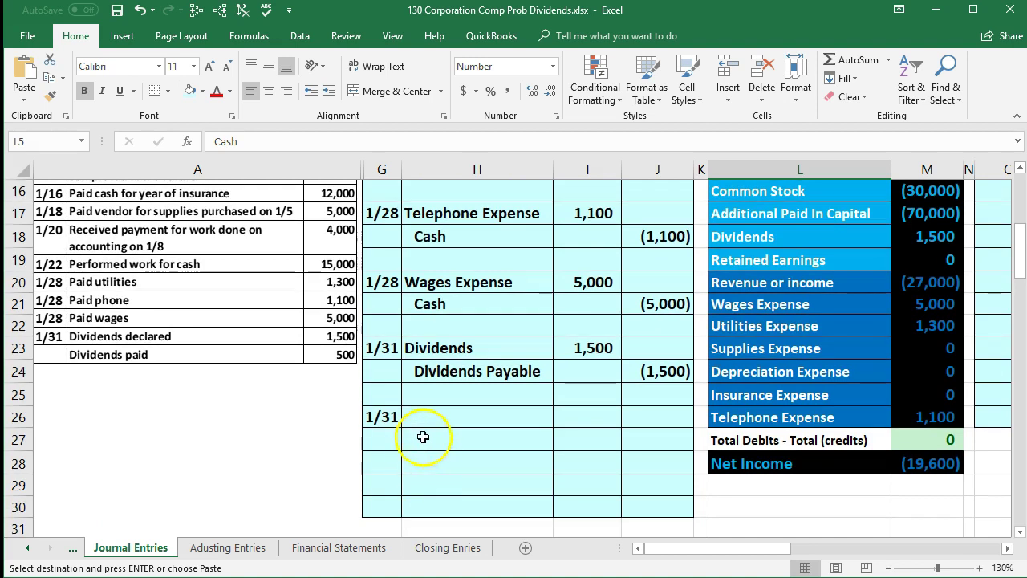
pyautogui.click(421, 434)
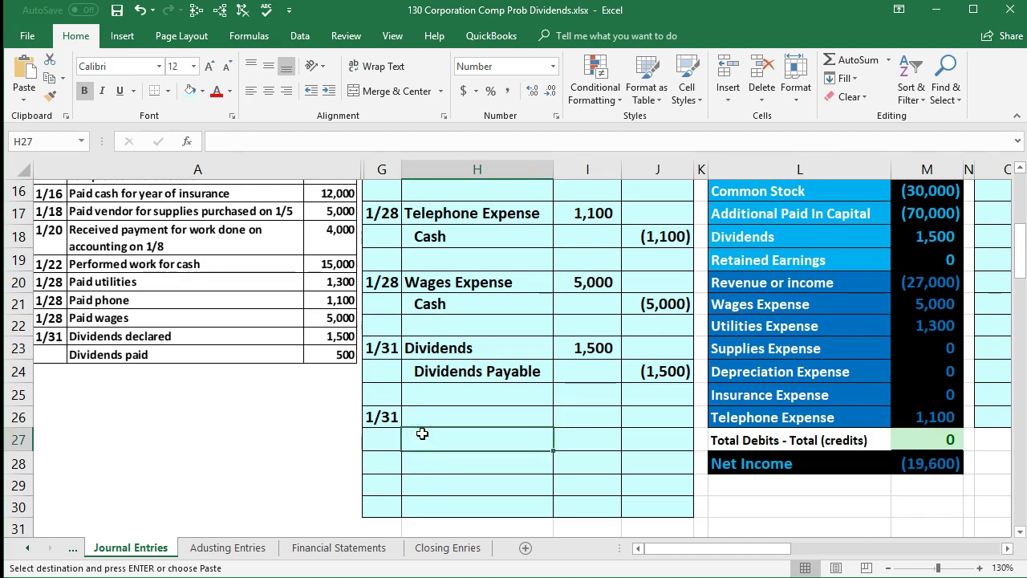
pyautogui.rightClick(422, 435)
pyautogui.click(482, 143)
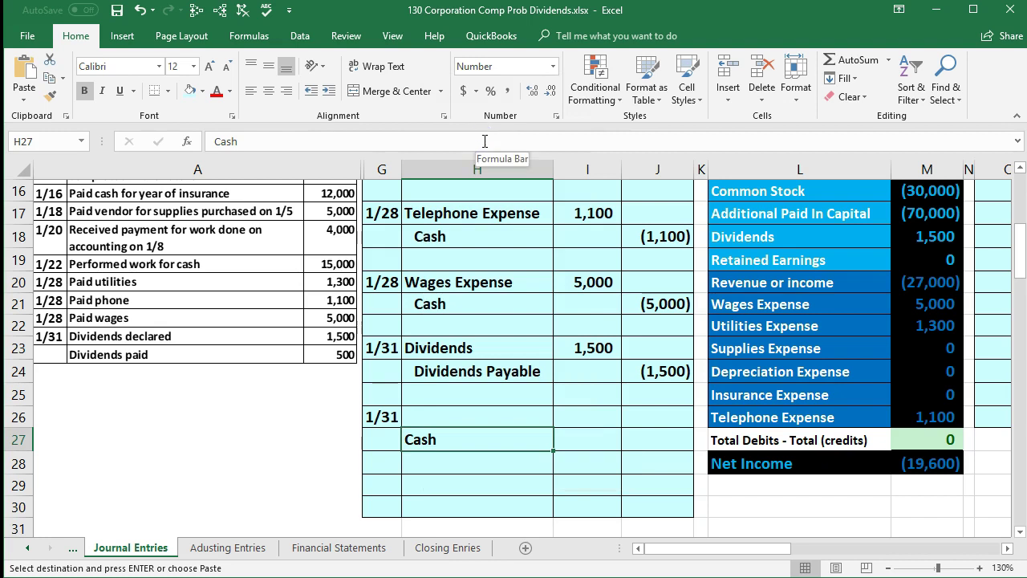
# Step: Indent the Cash account name in H27 and enter its credit of -1500 in J27
pyautogui.click(330, 93)
pyautogui.click(666, 444)
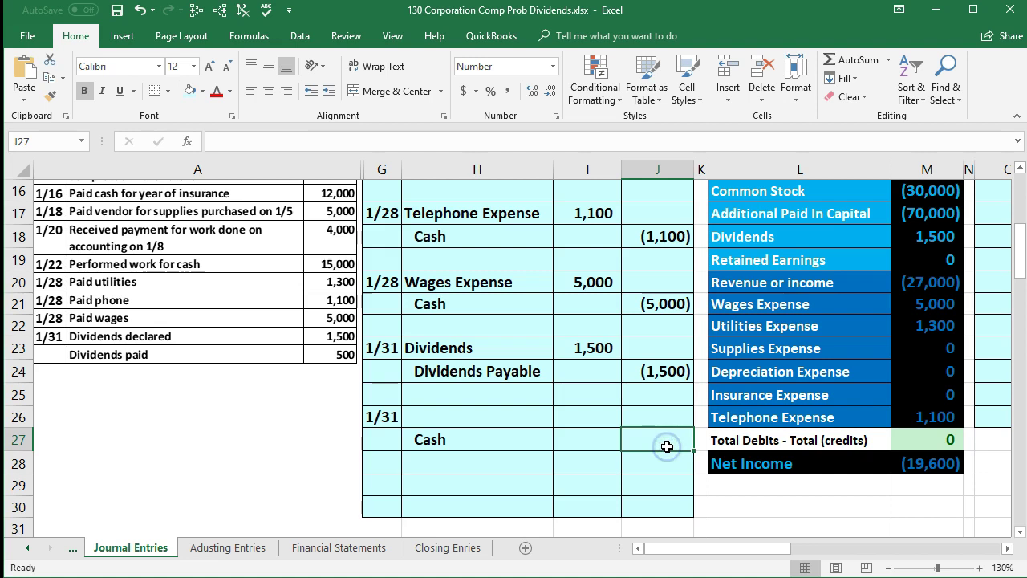
pyautogui.write('-150')
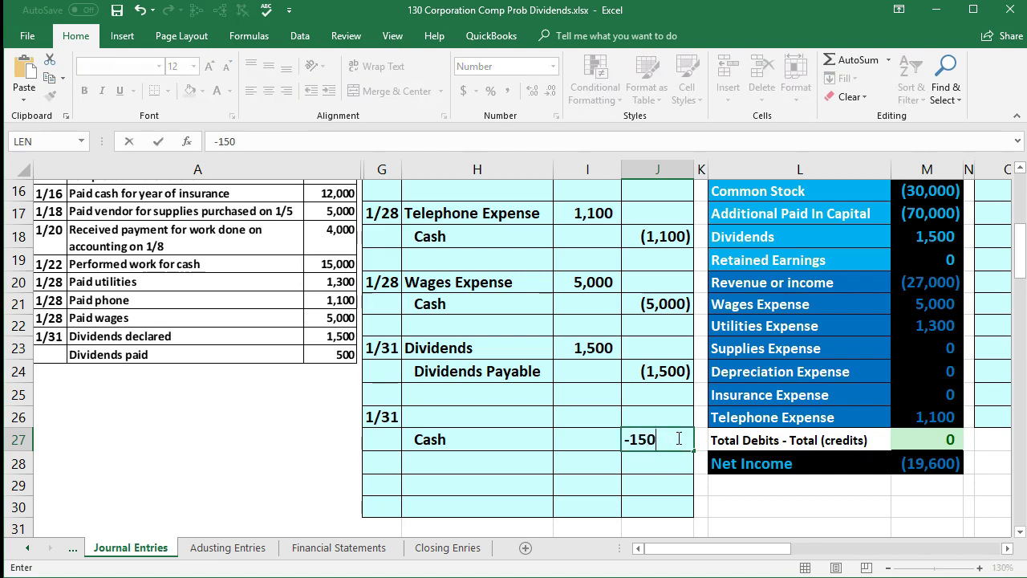
pyautogui.write('0')
pyautogui.press('Return')
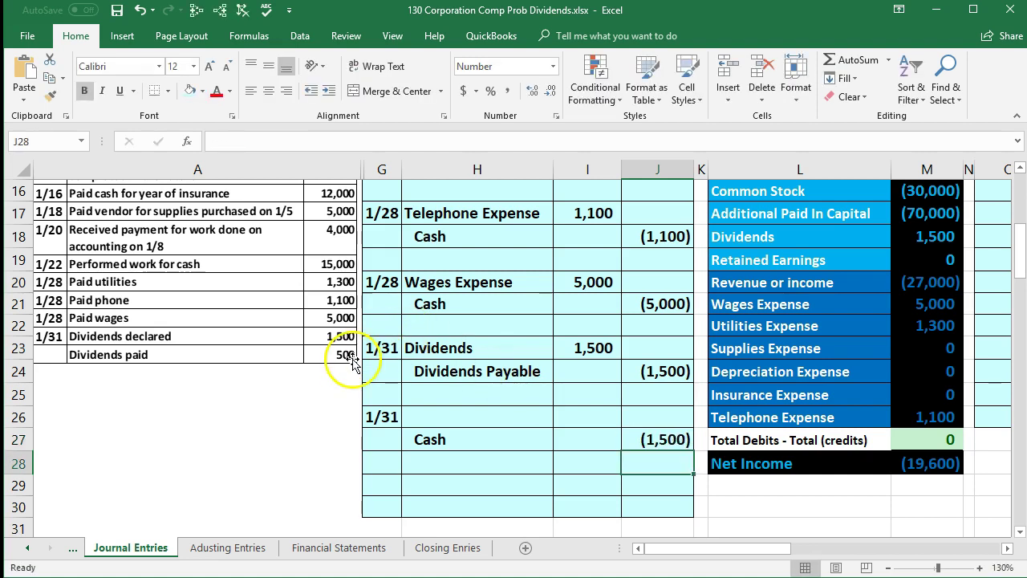
# Step: Enter the debit of the dividends paid entry in I26 with the formula =-J27
pyautogui.click(581, 409)
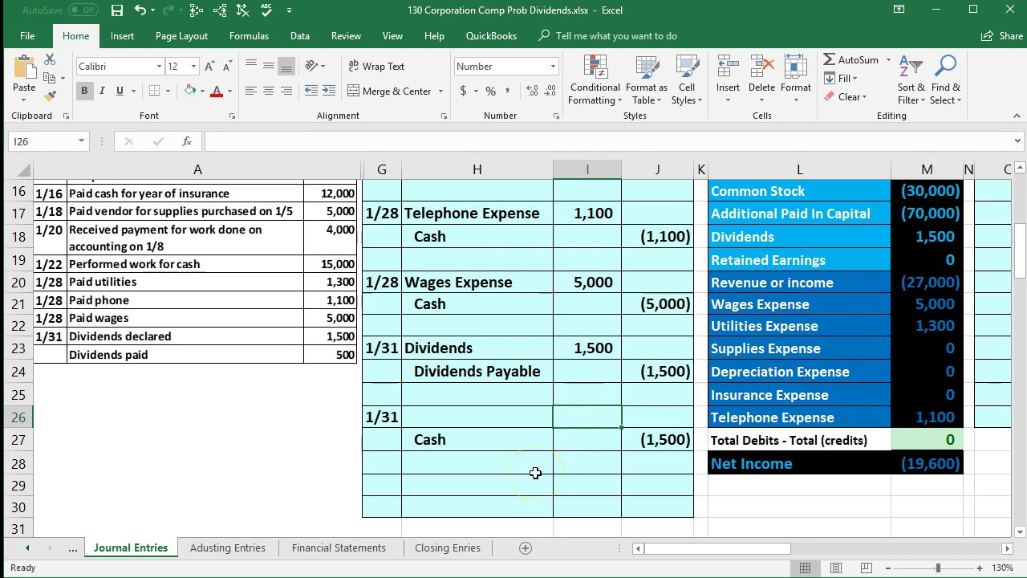
pyautogui.write('-')
pyautogui.press('Down')
pyautogui.press('Right')
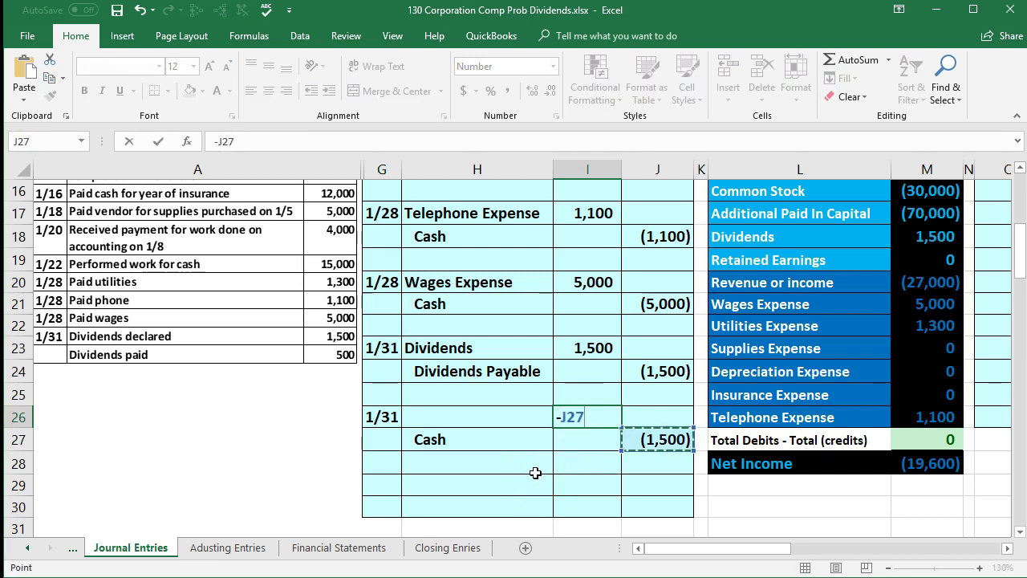
pyautogui.press('Return')
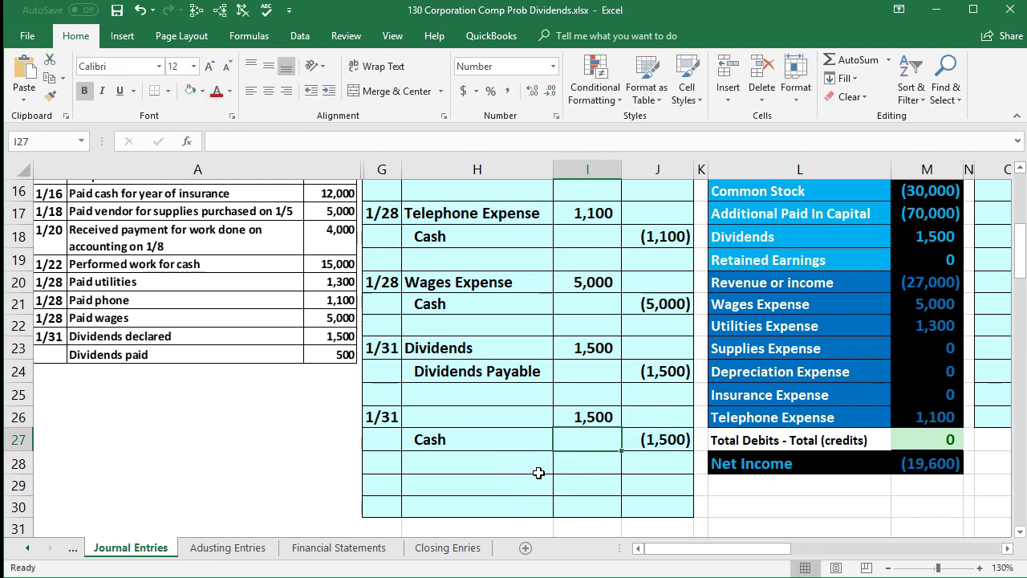
pyautogui.click(573, 414)
# Step: Copy the Dividends Payable account name from L15 of the trial balance into H26 as values only
pyautogui.scroll(1, 723, 473)
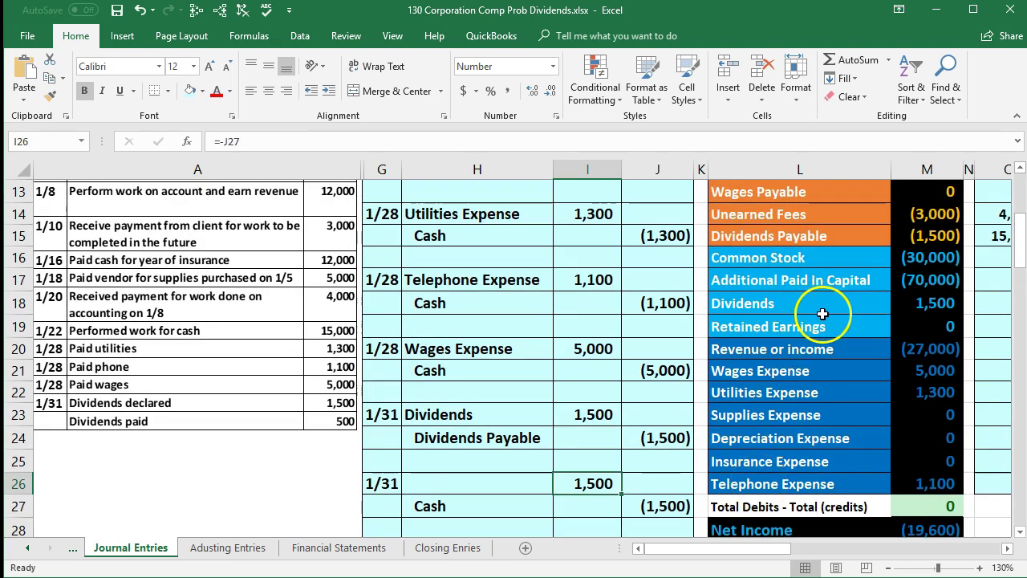
pyautogui.scroll(1, 827, 309)
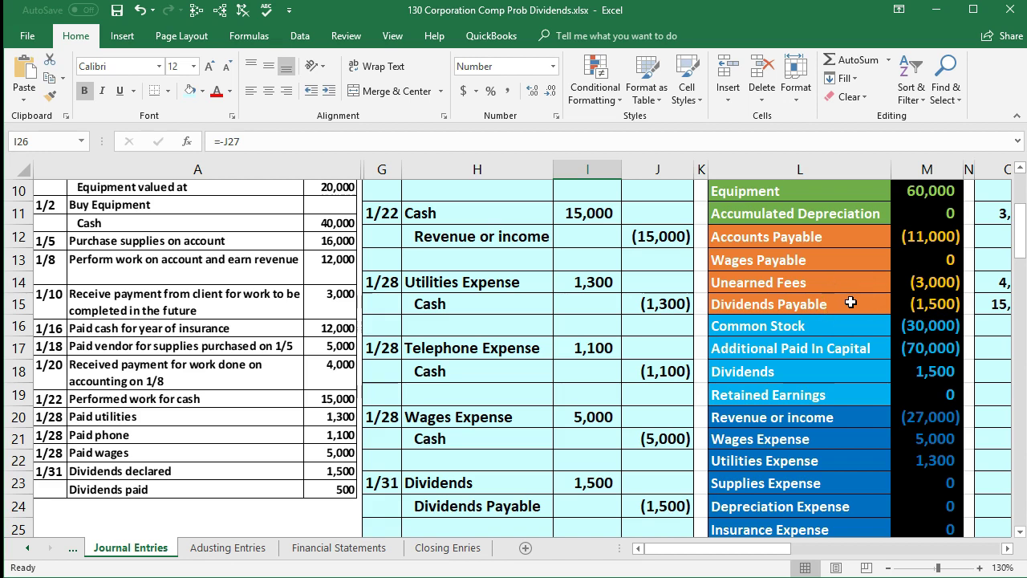
pyautogui.click(839, 302)
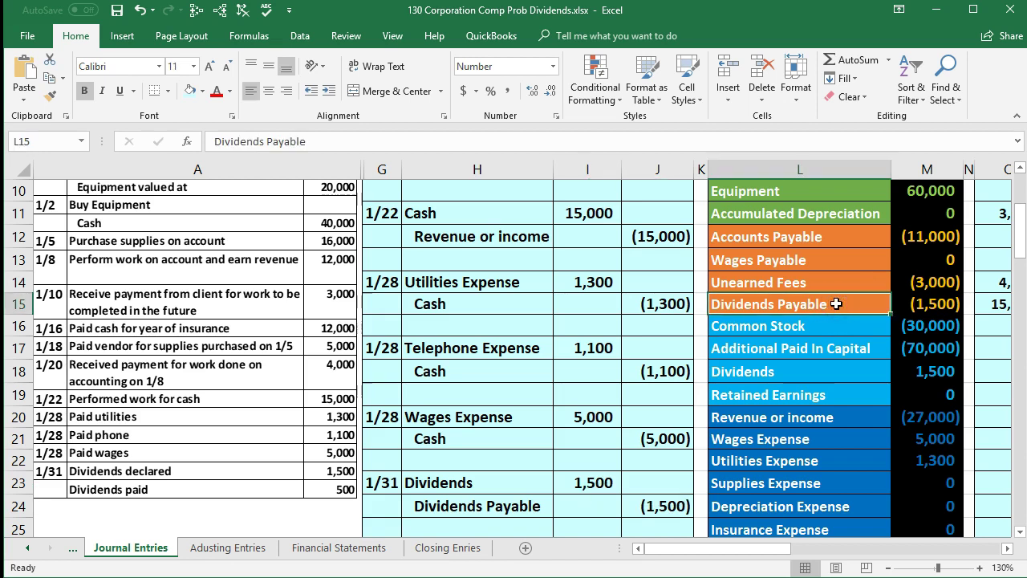
pyautogui.rightClick(836, 303)
pyautogui.click(851, 333)
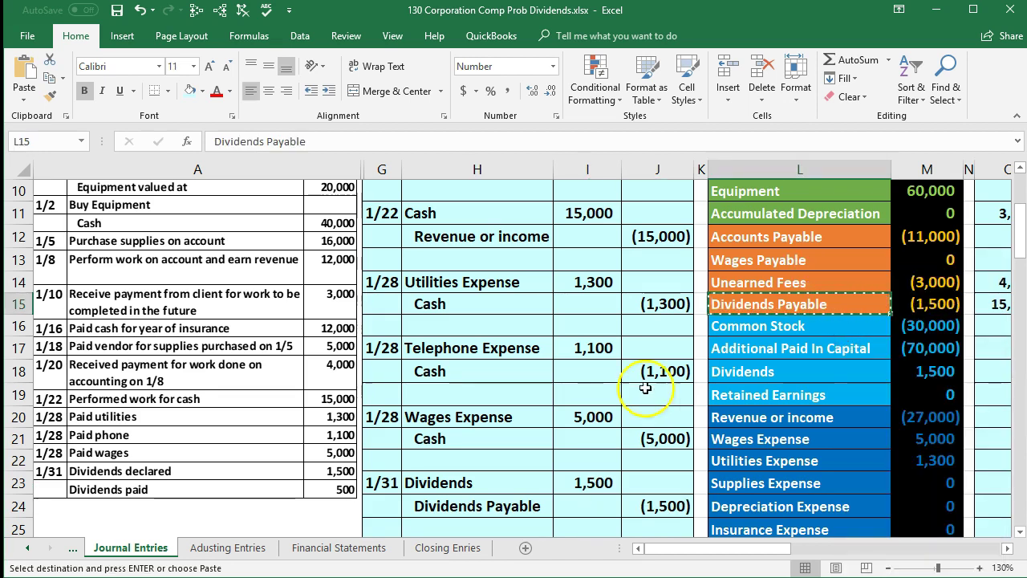
pyautogui.scroll(-3, 634, 387)
pyautogui.click(476, 341)
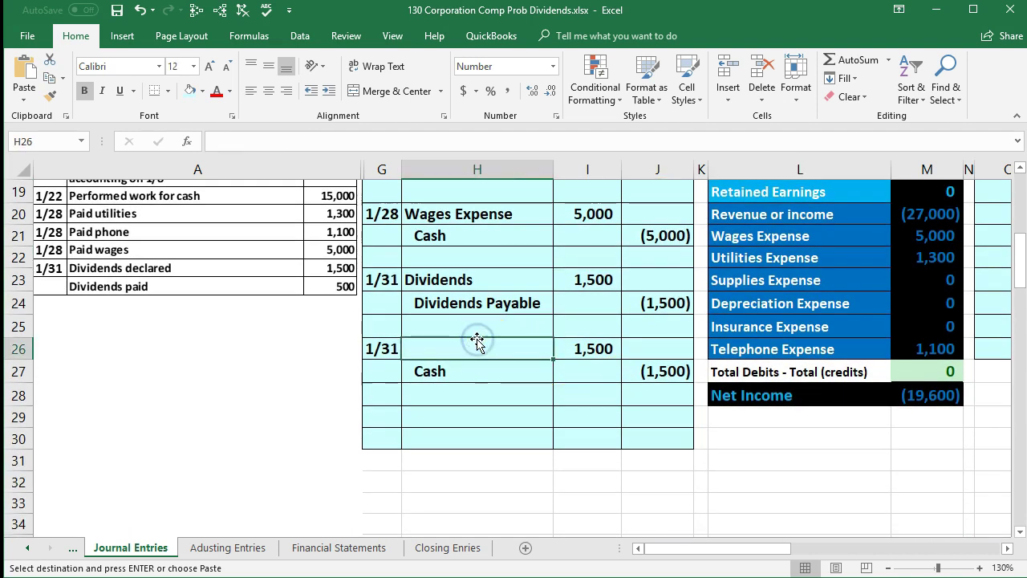
pyautogui.rightClick(483, 346)
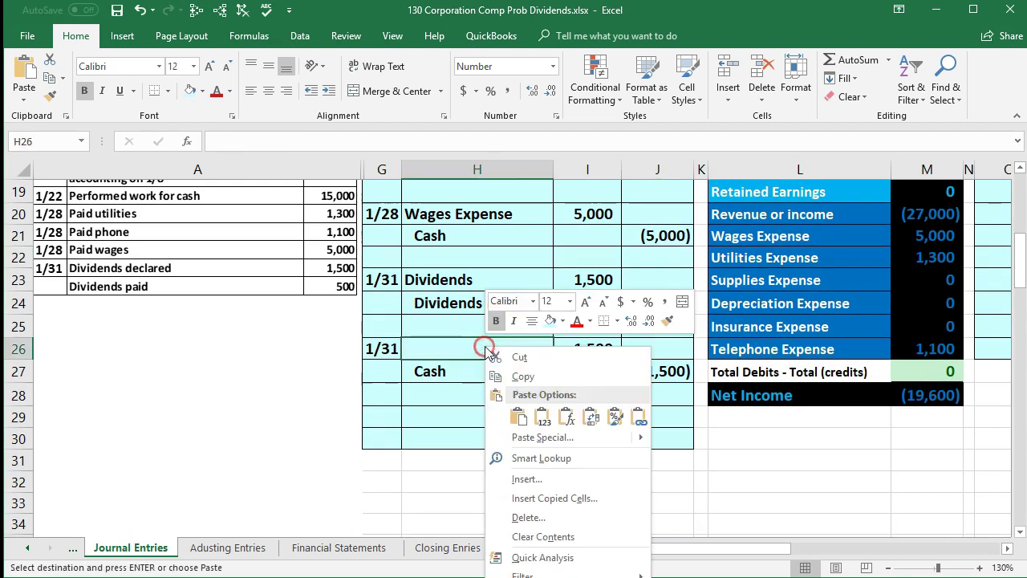
pyautogui.click(543, 416)
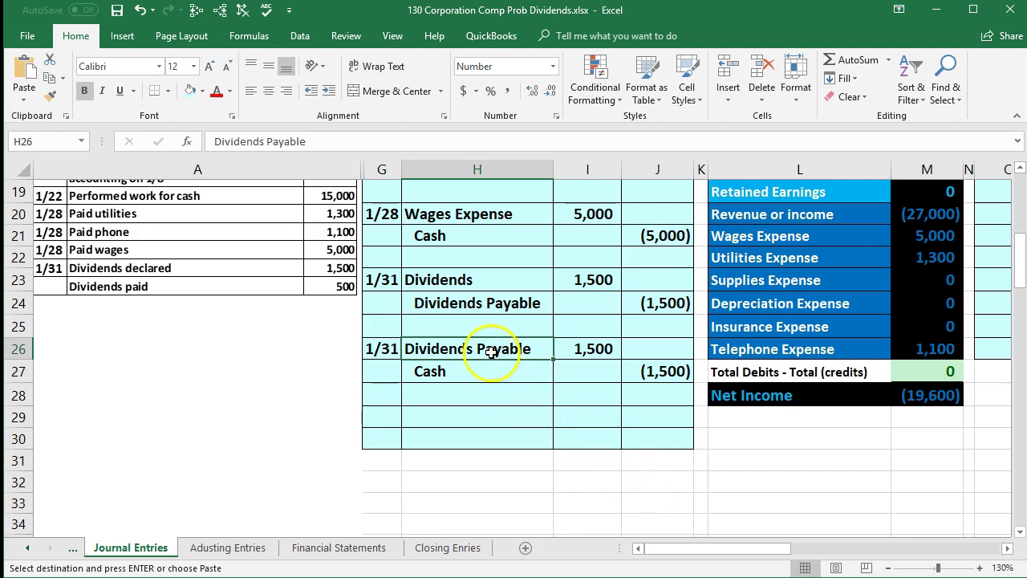
# Step: Post the 1,500 debit to AA23 of the Dividends Payable ledger account with the formula =I23
pyautogui.moveTo(492, 353); pyautogui.dragTo(569, 348)
pyautogui.scroll(3, 631, 389)
pyautogui.moveTo(767, 309); pyautogui.dragTo(909, 307)
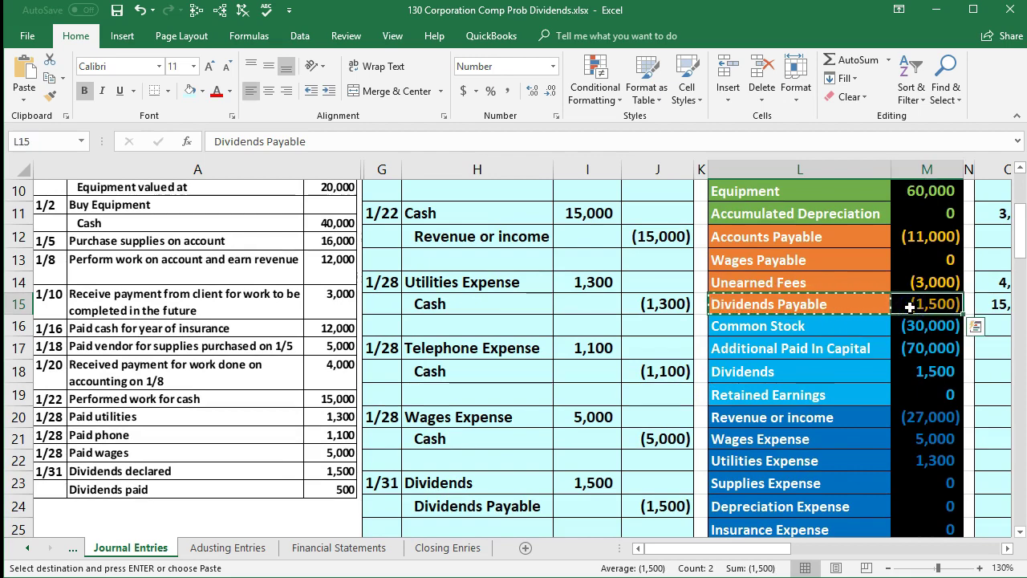
pyautogui.press('Right')
pyautogui.press('Right')
pyautogui.press('Right')
pyautogui.press('Right')
pyautogui.press('Right')
pyautogui.press('Right')
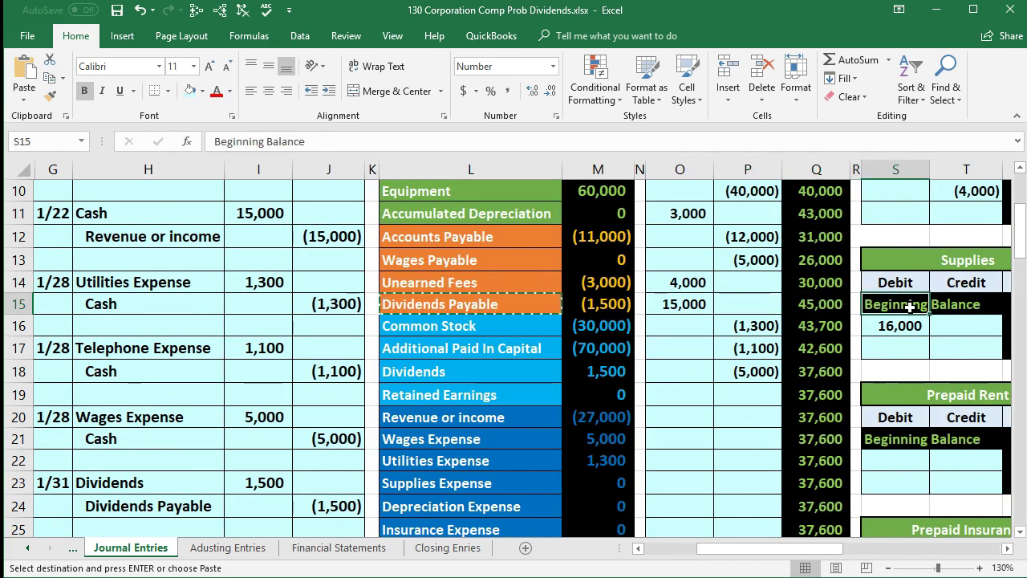
pyautogui.press('Right')
pyautogui.press('Right')
pyautogui.press('Right')
pyautogui.press('Right')
pyautogui.press('Right')
pyautogui.press('Right')
pyautogui.press('Right')
pyautogui.press('Right')
pyautogui.press('Right')
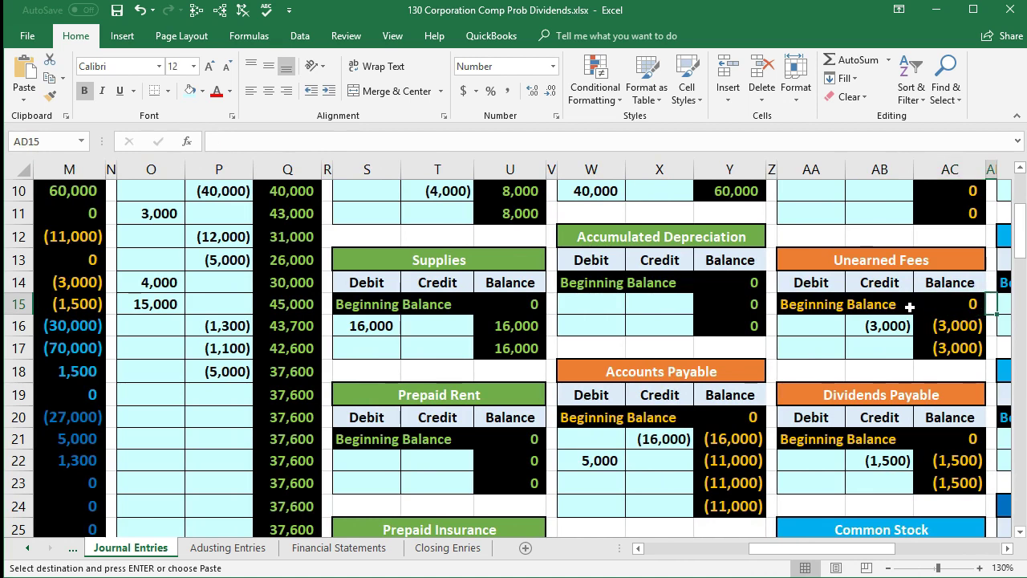
pyautogui.press('Right')
pyautogui.press('Down')
pyautogui.press('Down')
pyautogui.press('Down')
pyautogui.press('Down')
pyautogui.press('Down')
pyautogui.press('Down')
pyautogui.press('Down')
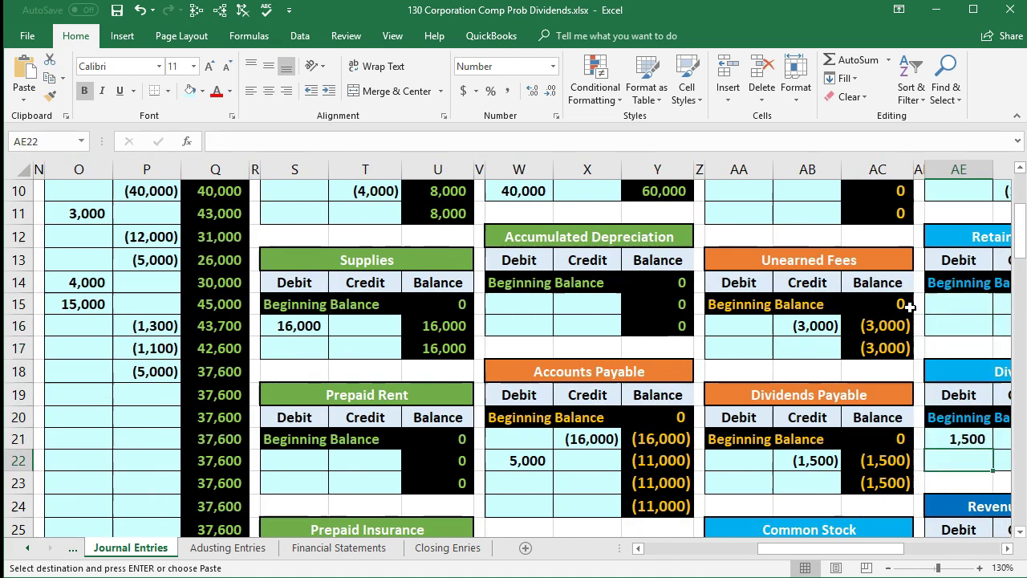
pyautogui.press('Left')
pyautogui.press('Left')
pyautogui.press('Left')
pyautogui.press('Down')
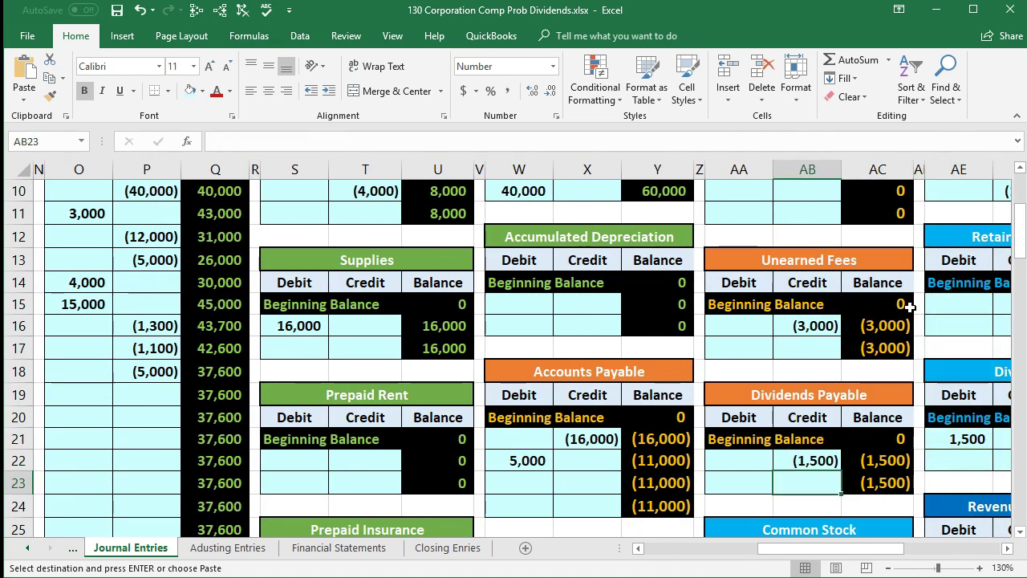
pyautogui.click(1006, 549)
pyautogui.moveTo(1006, 552); pyautogui.dragTo(1006, 552)
pyautogui.press('Left')
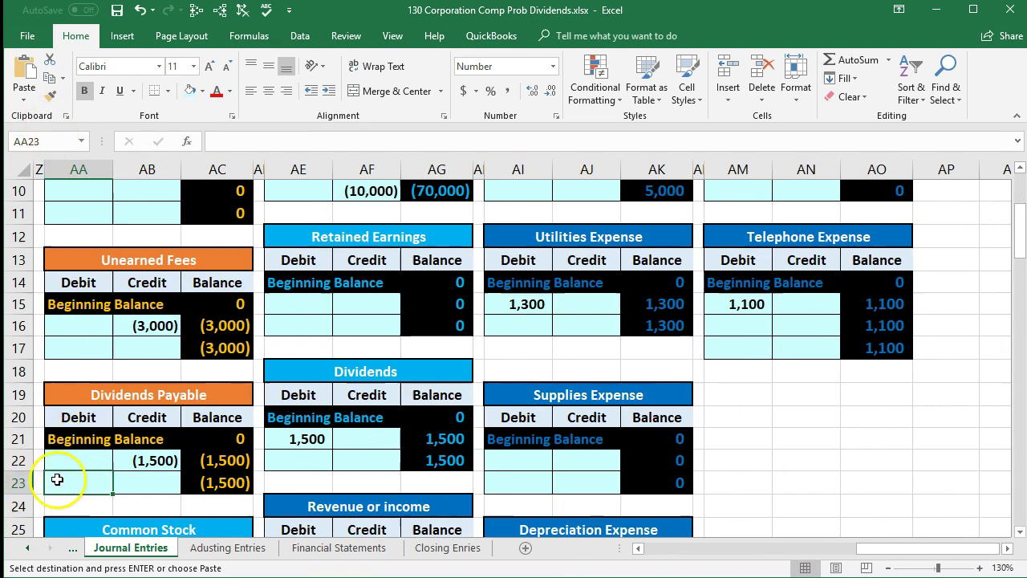
pyautogui.write('=')
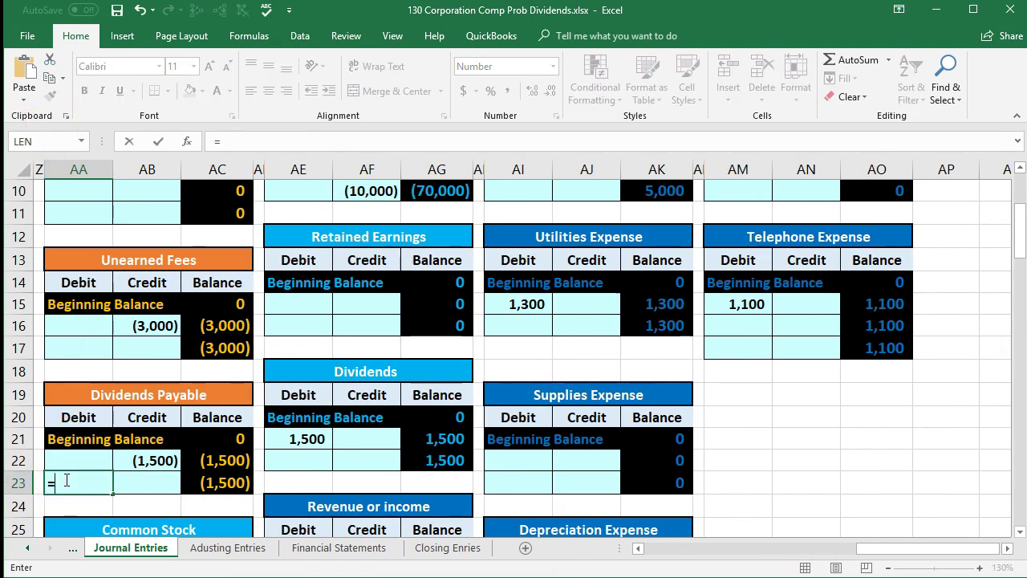
pyautogui.press('Left')
pyautogui.press('Left')
pyautogui.press('Left')
pyautogui.press('Left')
pyautogui.press('Left')
pyautogui.press('Left')
pyautogui.press('Left')
pyautogui.press('Left')
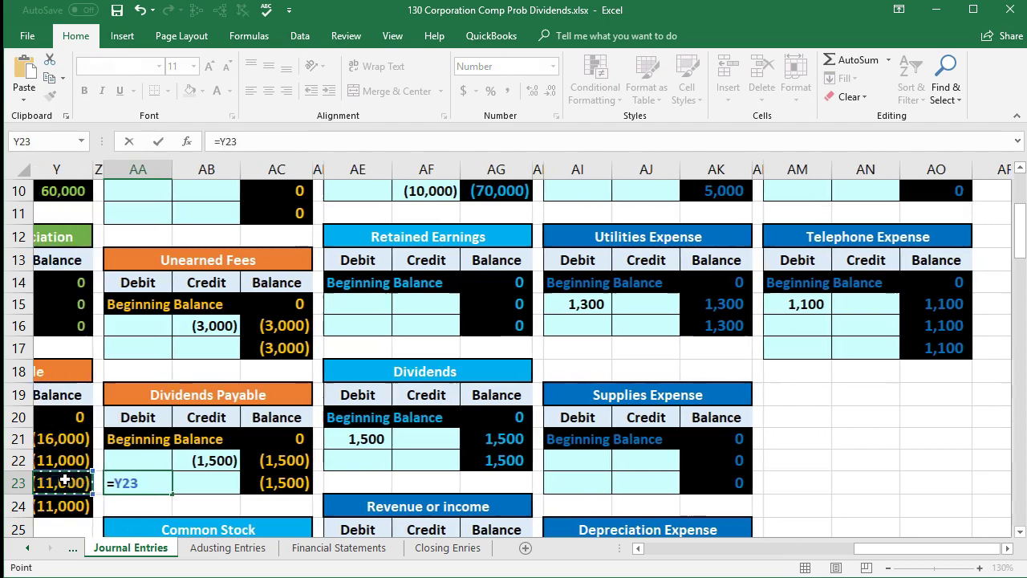
pyautogui.press('Left')
pyautogui.press('Left')
pyautogui.press('Left')
pyautogui.press('Left')
pyautogui.press('Left')
pyautogui.press('Left')
pyautogui.press('Left')
pyautogui.press('Left')
pyautogui.press('Left')
pyautogui.press('Left')
pyautogui.press('Left')
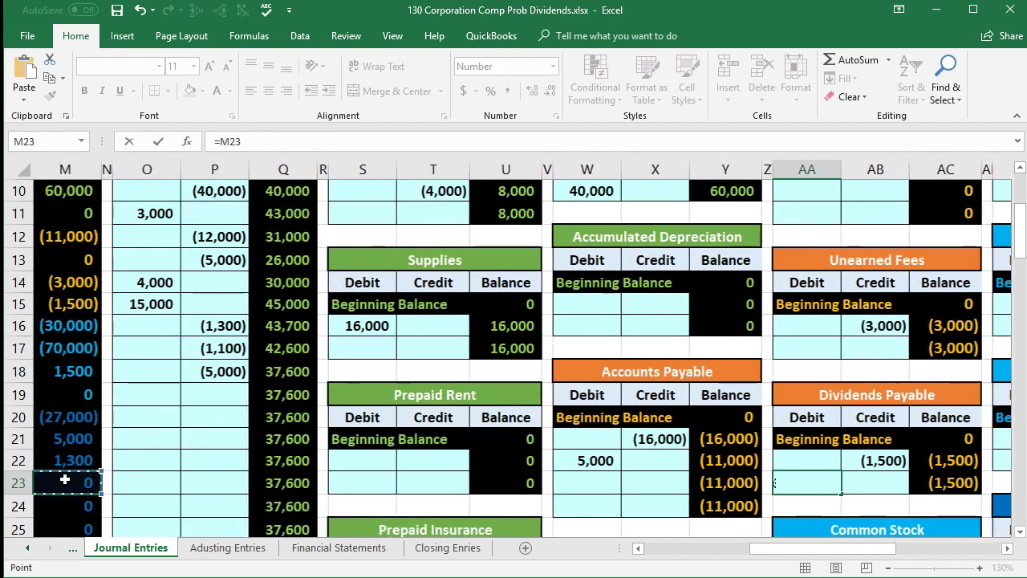
pyautogui.press('Left')
pyautogui.press('Left')
pyautogui.press('Right')
pyautogui.press('Right')
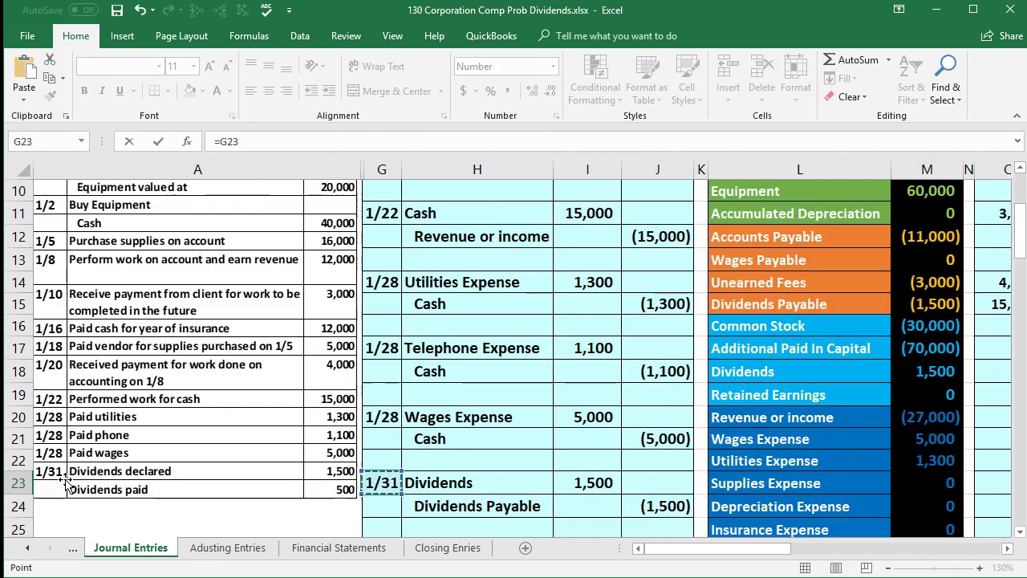
pyautogui.press('Right')
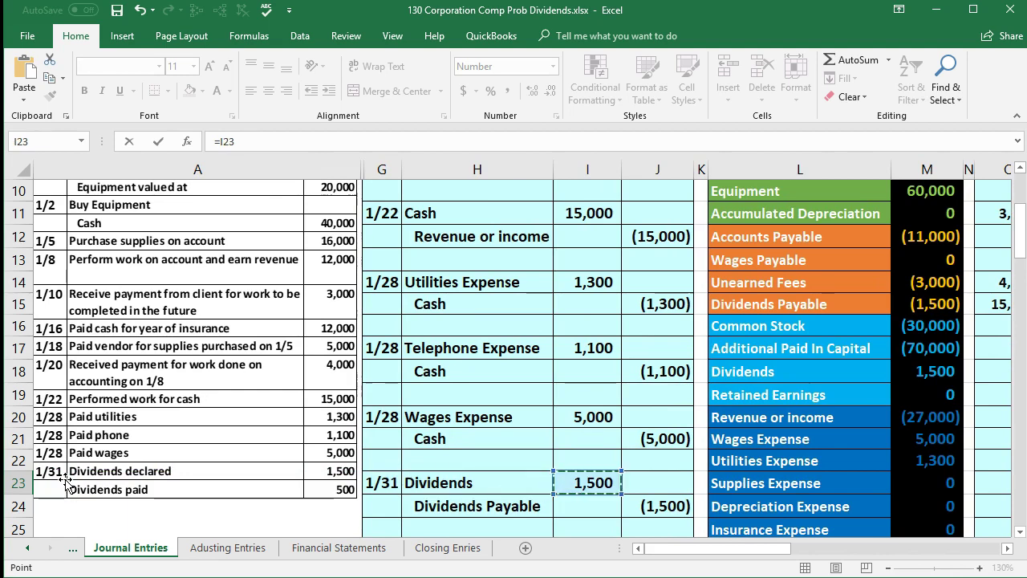
pyautogui.press('Return')
# Step: Review the Dividends Payable ledger account's postings and running balances in rows 22 and 23, including the formula in AA23
pyautogui.press('Right')
pyautogui.press('Right')
pyautogui.press('Right')
pyautogui.press('Right')
pyautogui.press('Right')
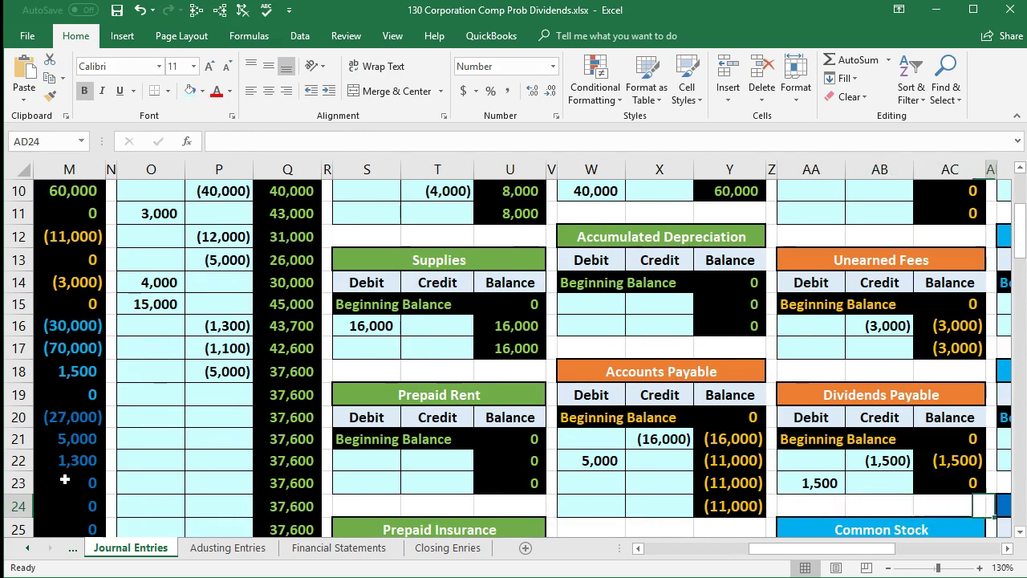
pyautogui.click(770, 462)
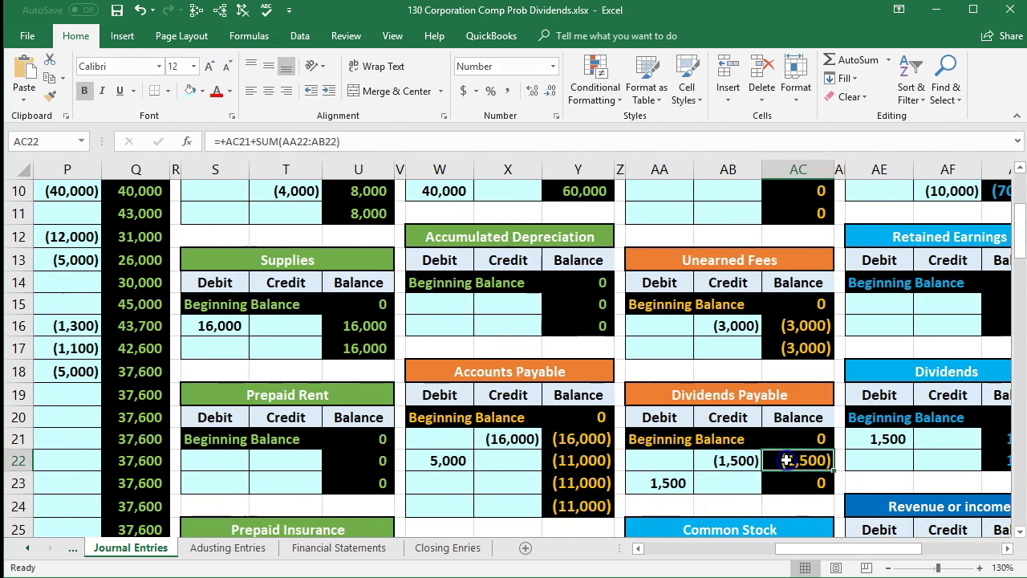
pyautogui.click(753, 461)
pyautogui.click(677, 483)
pyautogui.click(793, 485)
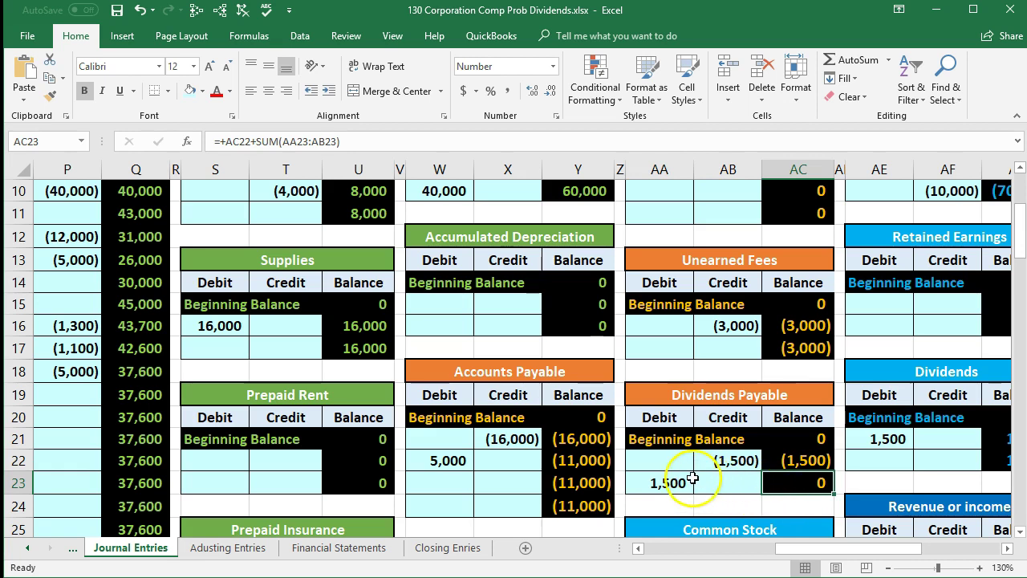
pyautogui.scroll(-1, 693, 478)
pyautogui.click(651, 414)
pyautogui.doubleClick(649, 414)
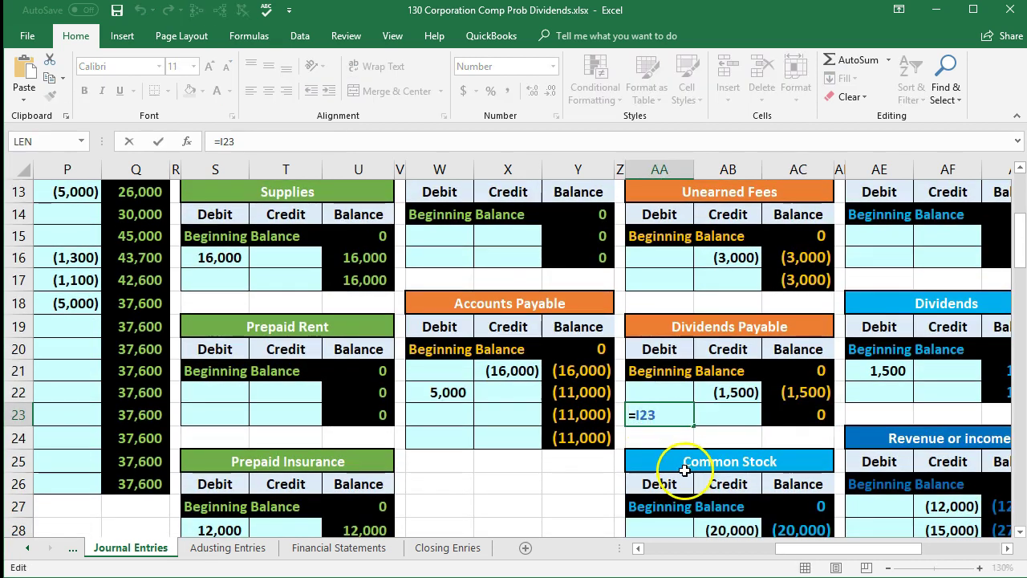
pyautogui.press('Return')
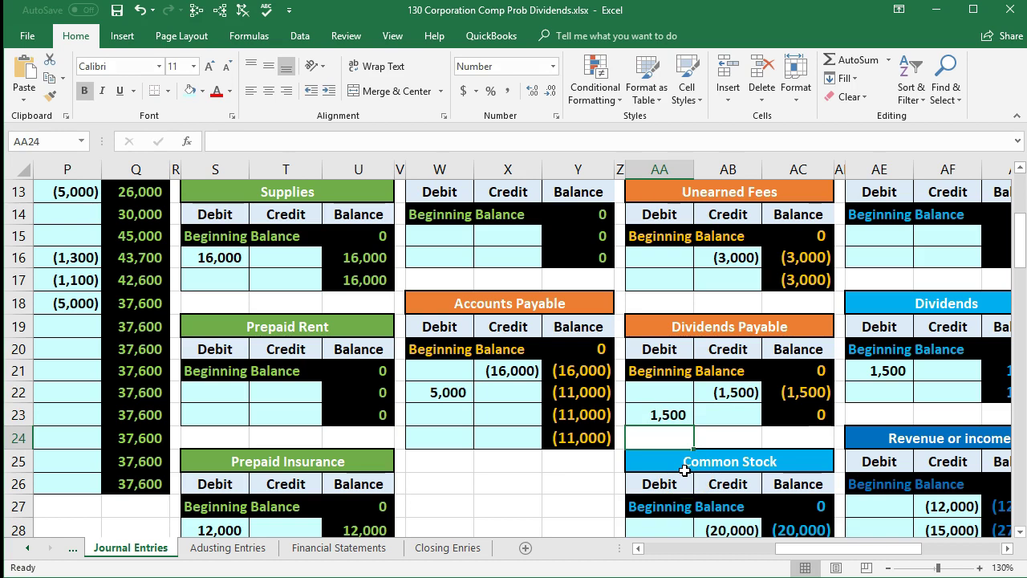
# Step: Review the entry's Cash line in H27:J27 against the trial balance amounts and the Total Debits - Total (credits) check in M27
pyautogui.press('Left')
pyautogui.press('Left')
pyautogui.press('Left')
pyautogui.press('Left')
pyautogui.press('Left')
pyautogui.press('Left')
pyautogui.press('Left')
pyautogui.press('Left')
pyautogui.press('Left')
pyautogui.press('Left')
pyautogui.press('Left')
pyautogui.press('Left')
pyautogui.press('Left')
pyautogui.press('Left')
pyautogui.press('Left')
pyautogui.press('Left')
pyautogui.press('Left')
pyautogui.press('Left')
pyautogui.press('Left')
pyautogui.press('Left')
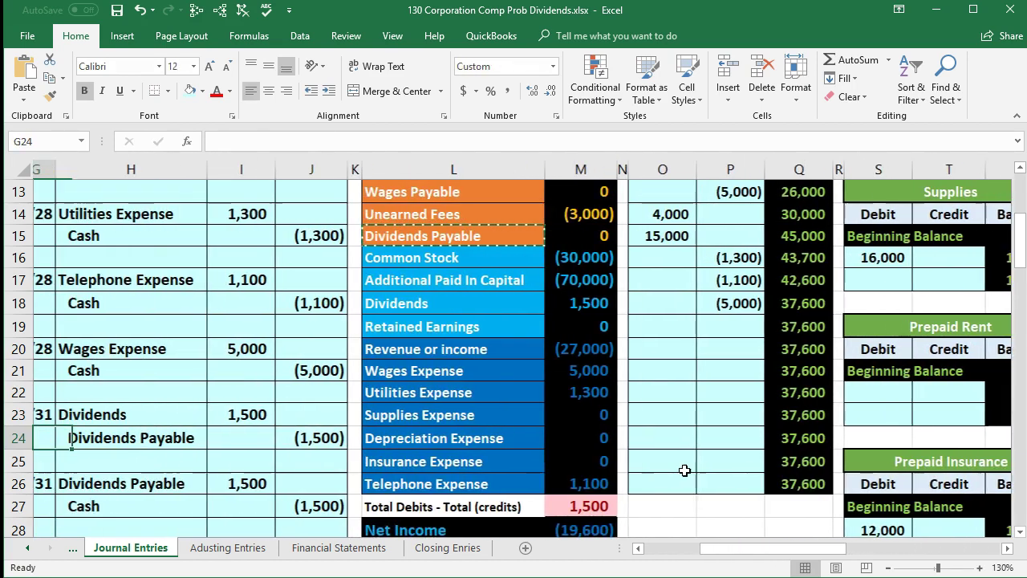
pyautogui.moveTo(211, 505); pyautogui.dragTo(328, 503)
pyautogui.scroll(1, 586, 361)
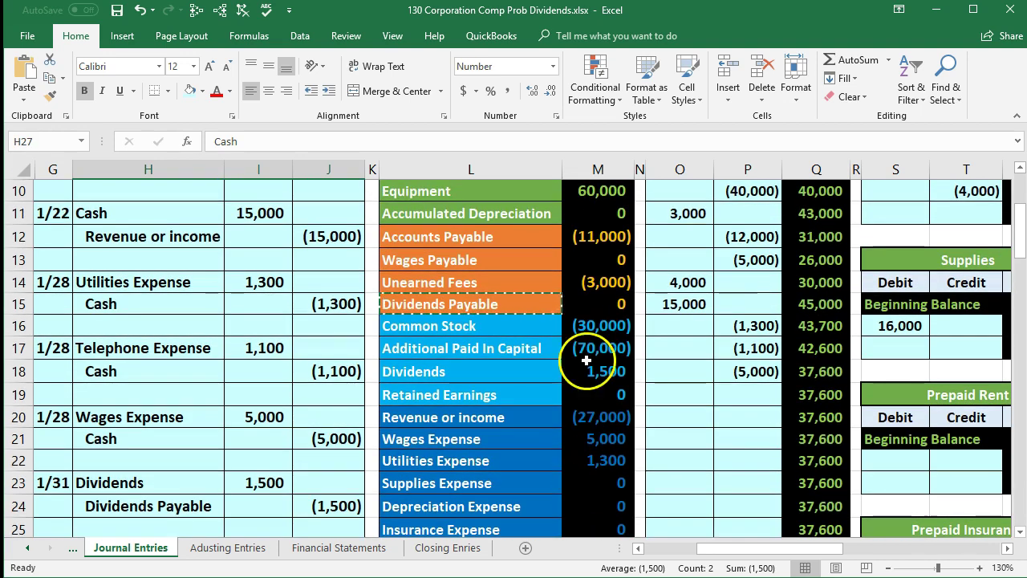
pyautogui.scroll(-2, 613, 487)
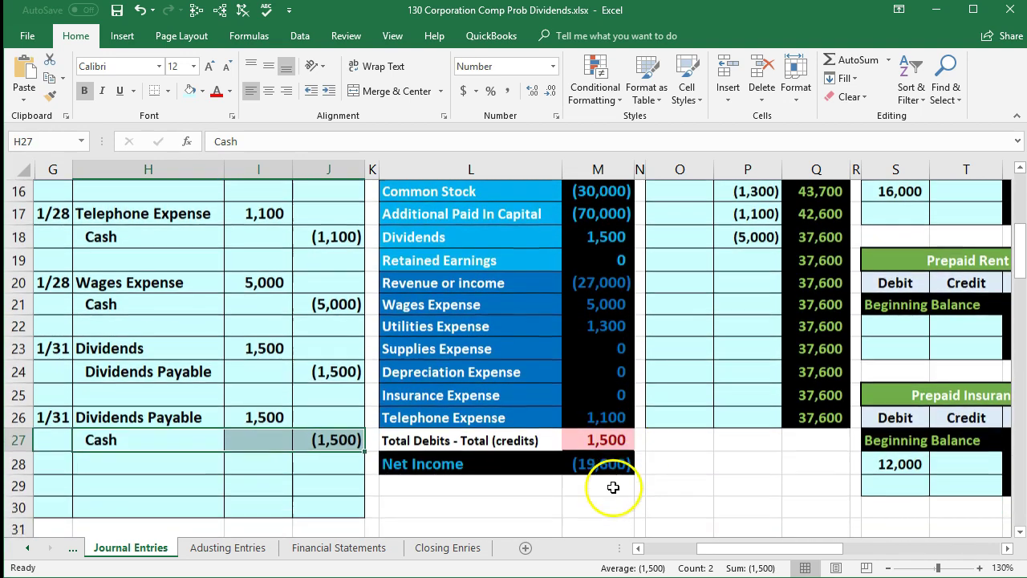
pyautogui.scroll(3, 623, 457)
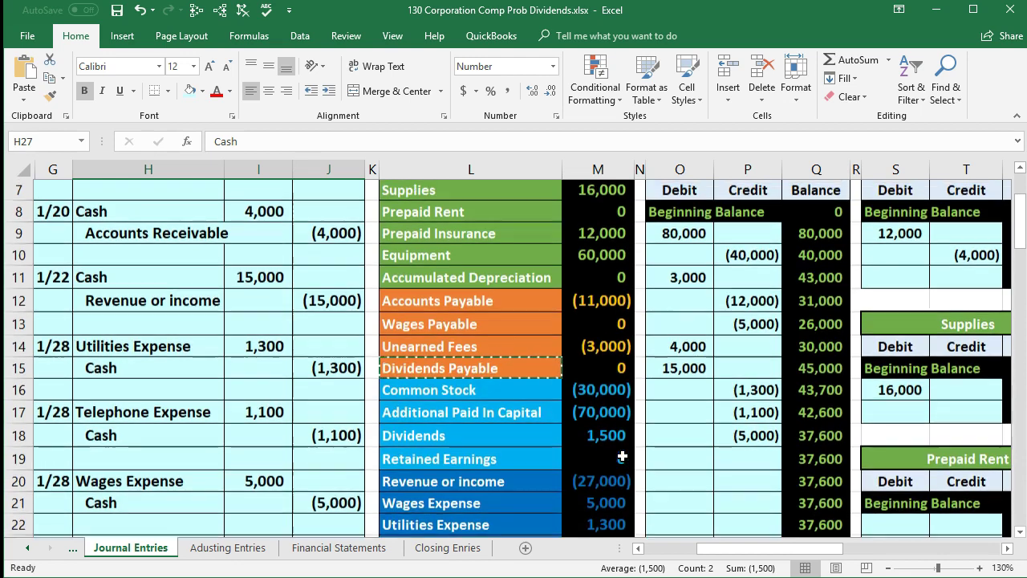
# Step: Post the 1,500 dividend payment as a credit in P19 of the Cash ledger account with the formula =J27
pyautogui.click(729, 459)
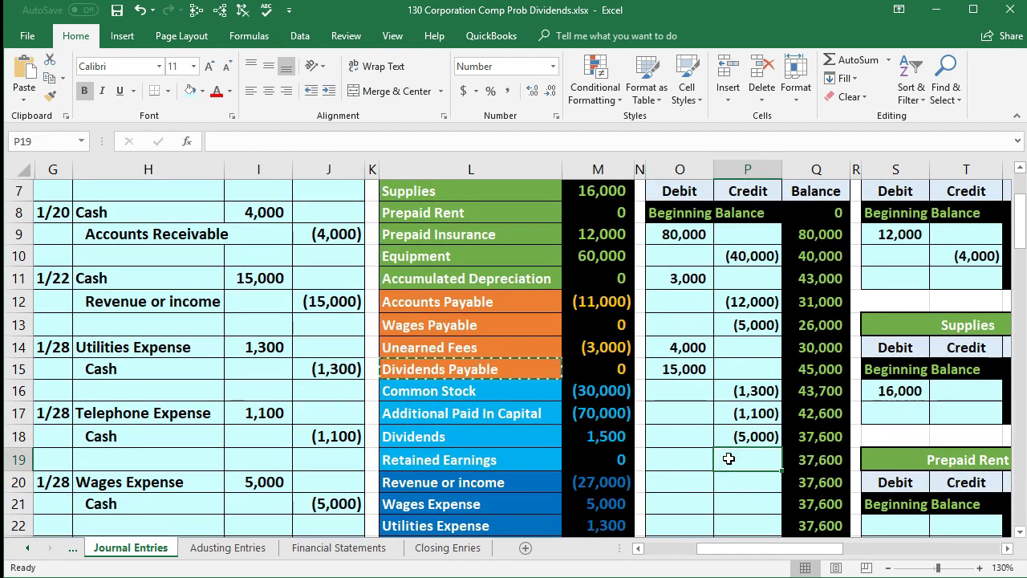
pyautogui.scroll(-2, 729, 458)
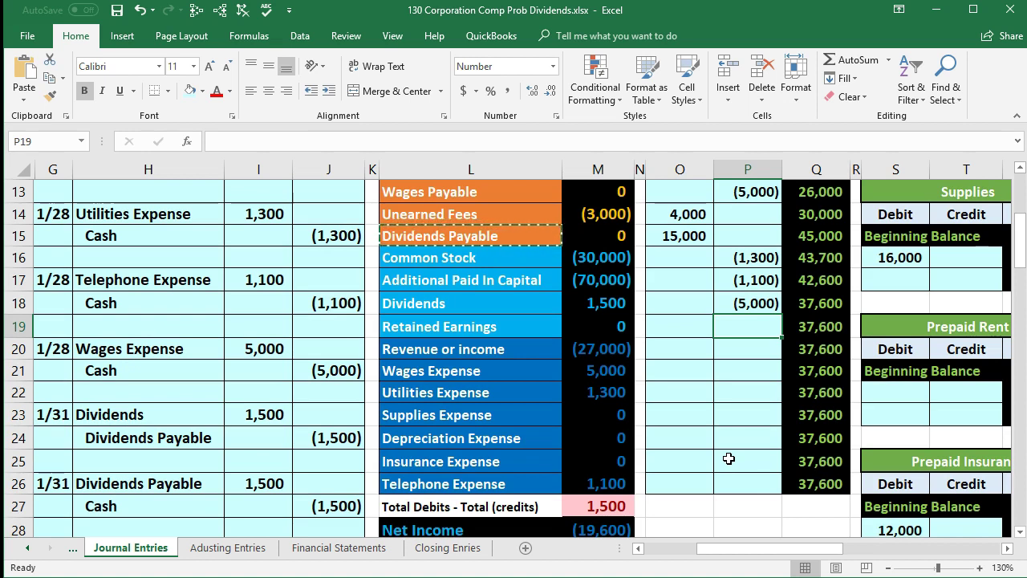
pyautogui.write('=')
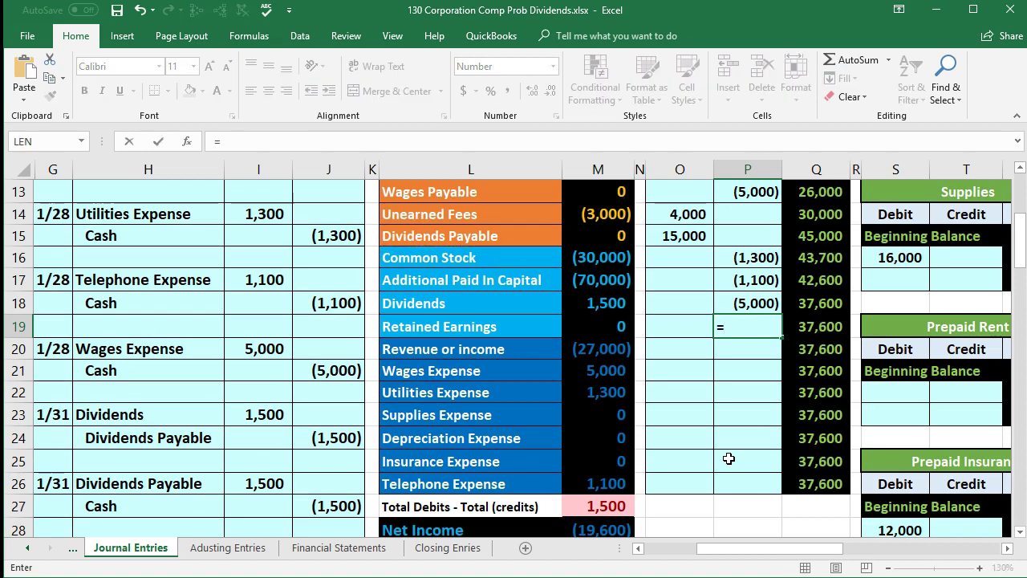
pyautogui.click(330, 506)
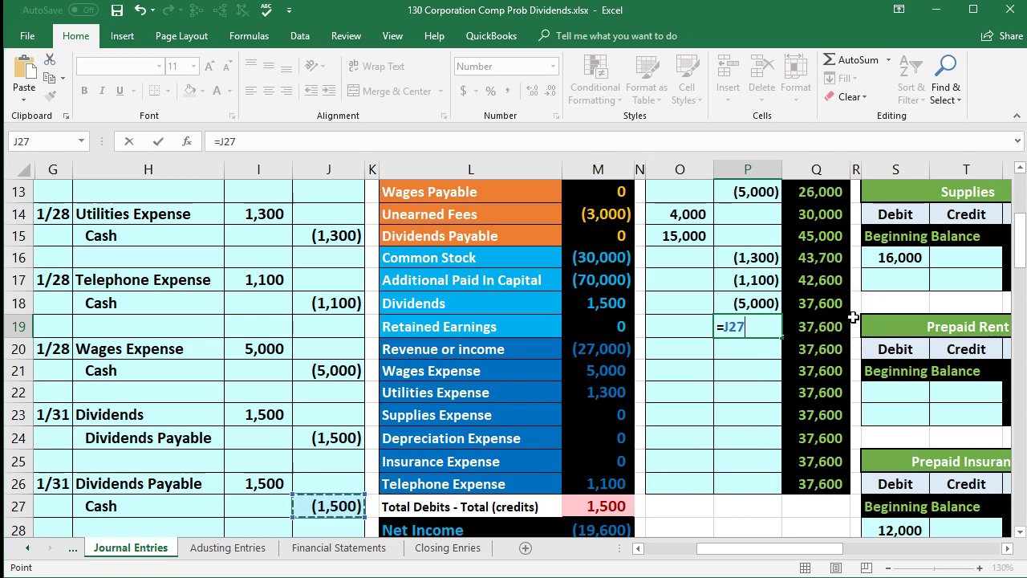
pyautogui.press('Return')
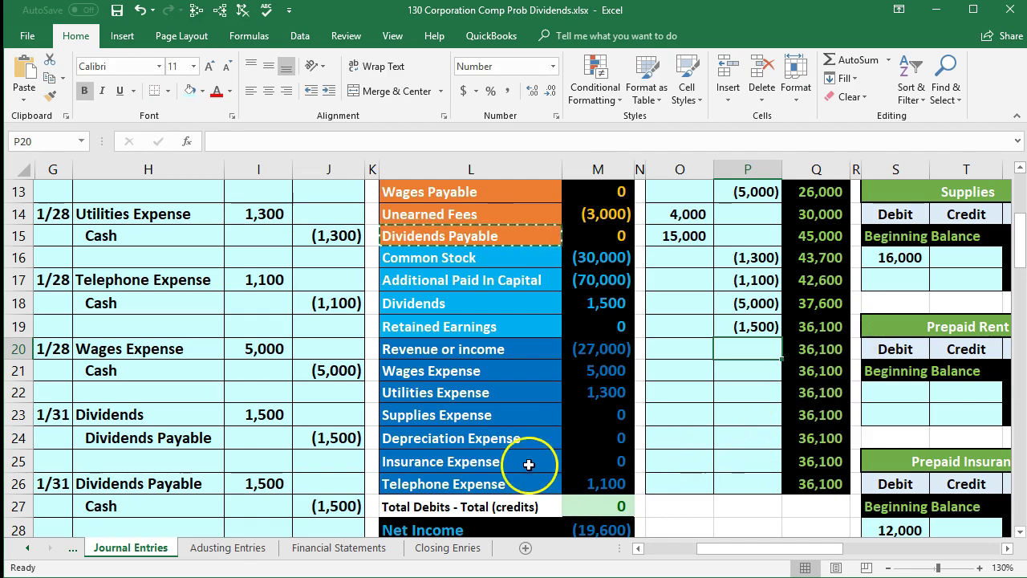
# Step: Review the trial balance's Cash balance in M5, the Dividends account in L18:M18 and the Total Debits - Total (credits) check in M27
pyautogui.scroll(4, 513, 469)
pyautogui.scroll(-3, 500, 467)
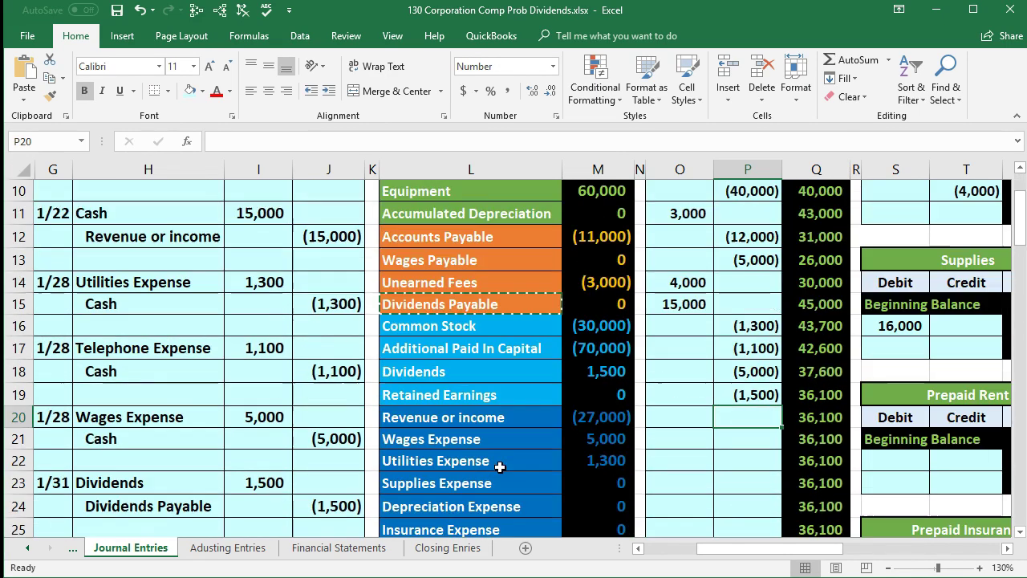
pyautogui.scroll(-2, 500, 466)
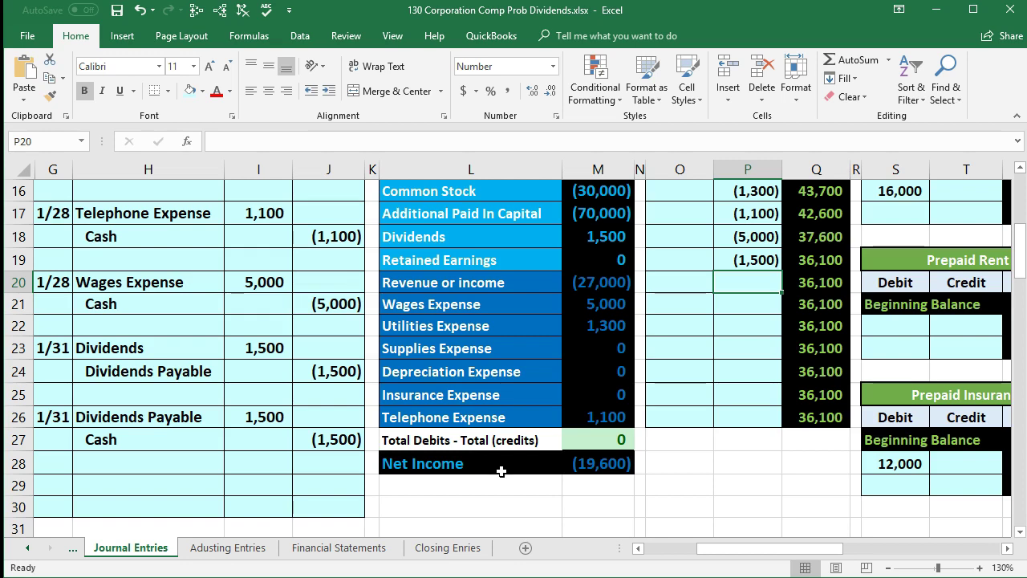
pyautogui.scroll(4, 499, 470)
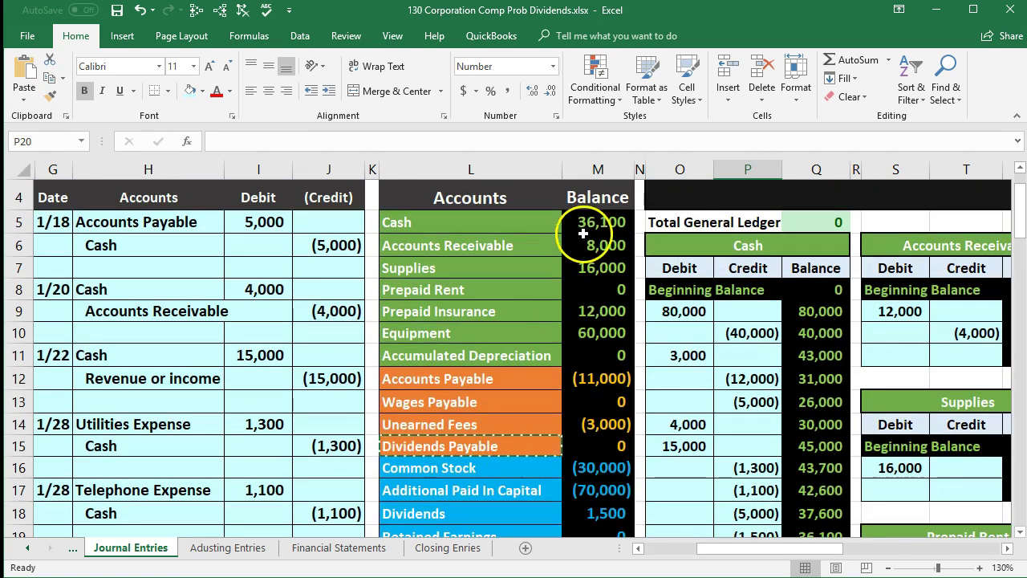
pyautogui.click(583, 233)
pyautogui.scroll(-1, 591, 397)
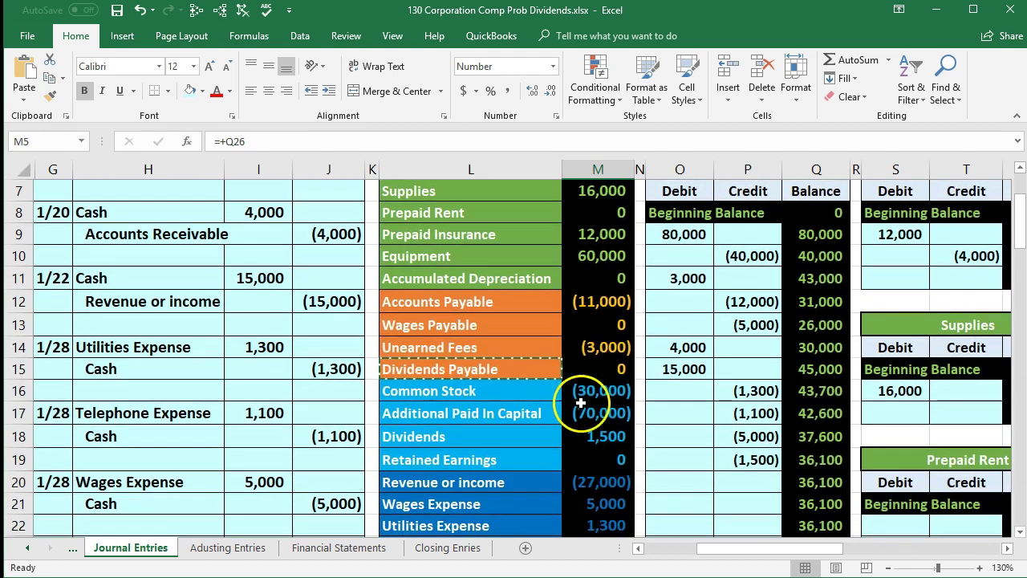
pyautogui.click(588, 444)
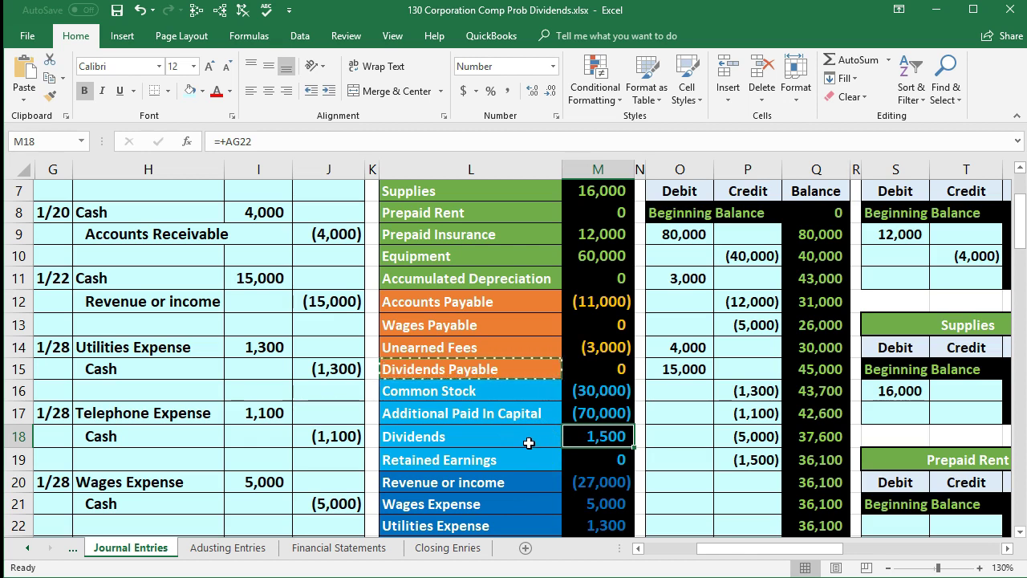
pyautogui.scroll(-3, 529, 444)
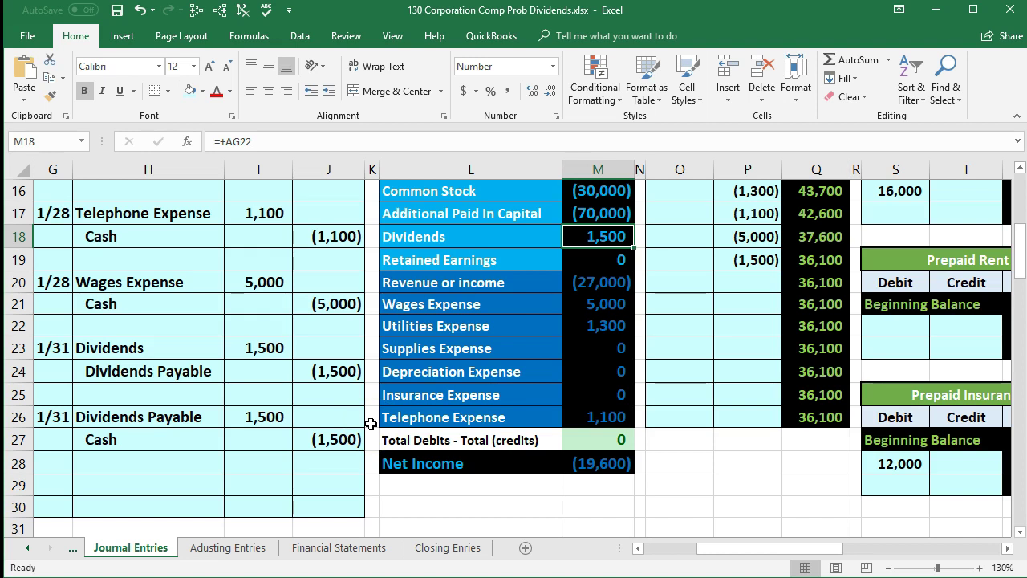
pyautogui.scroll(3, 447, 482)
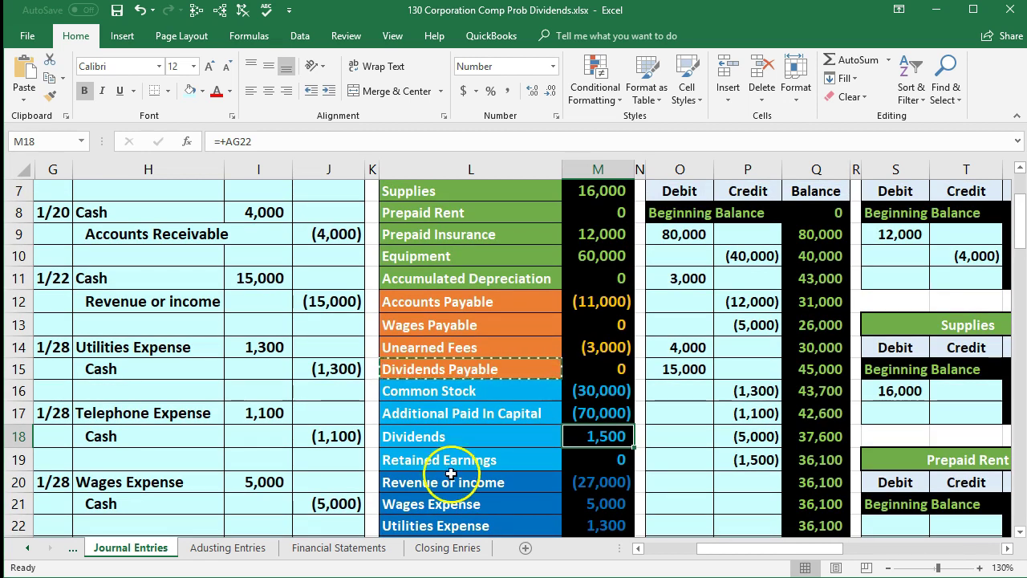
pyautogui.click(469, 437)
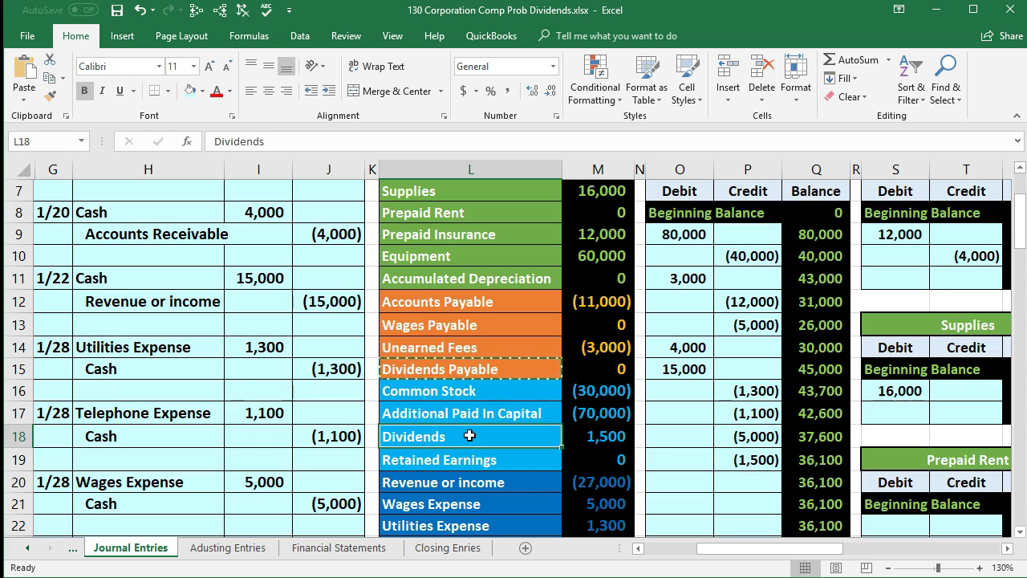
pyautogui.click(480, 446)
pyautogui.click(264, 466)
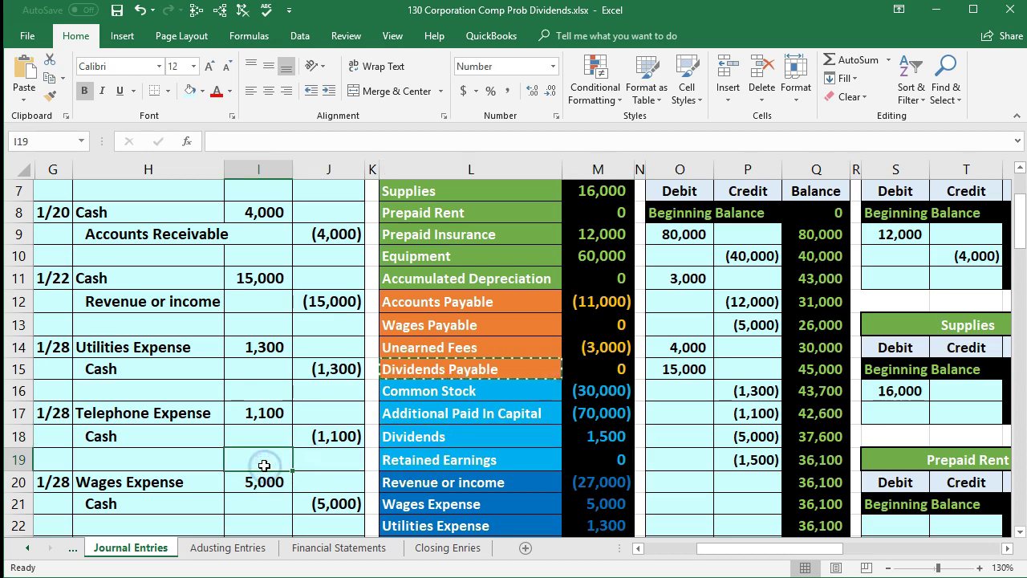